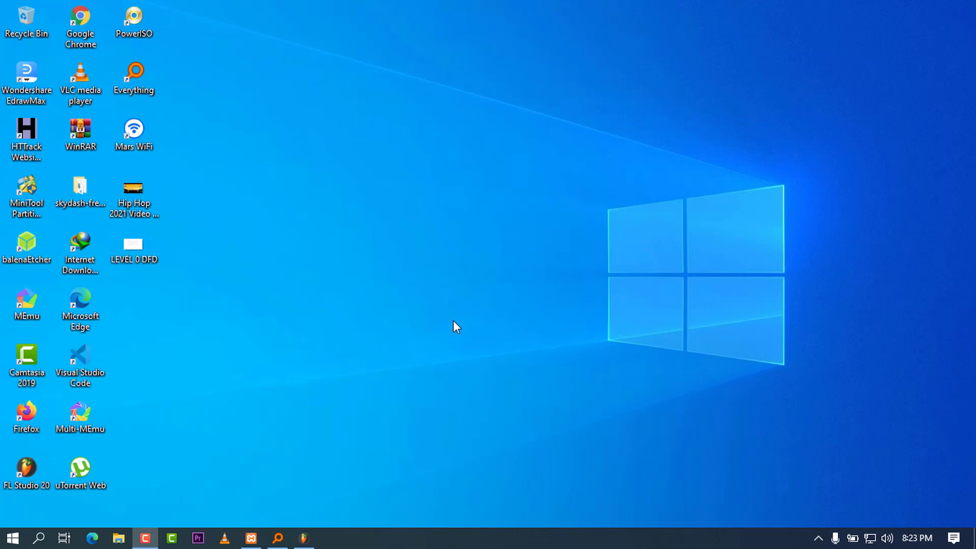
Step: Open a Command Prompt and check for Maven and Java with mvn -version and java --version
key(super+r)
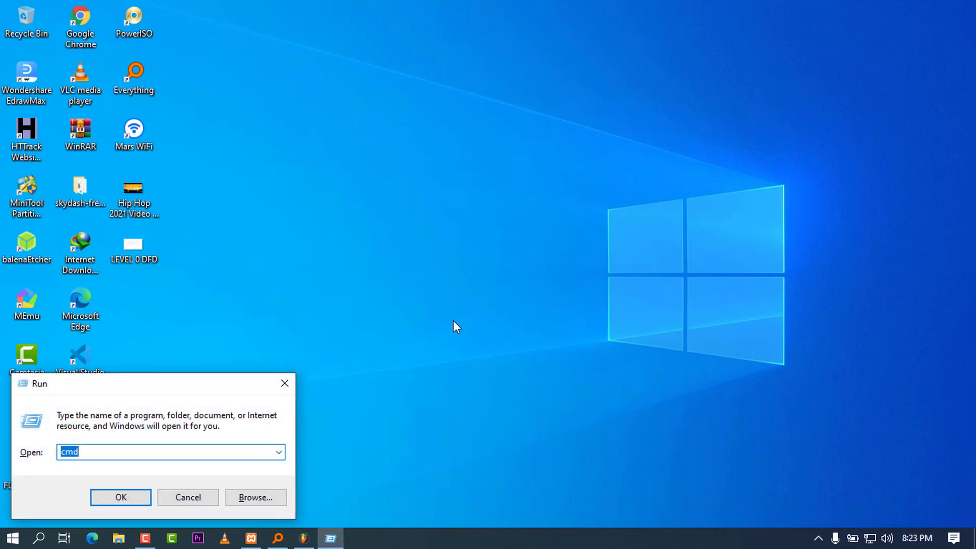
key(Return)
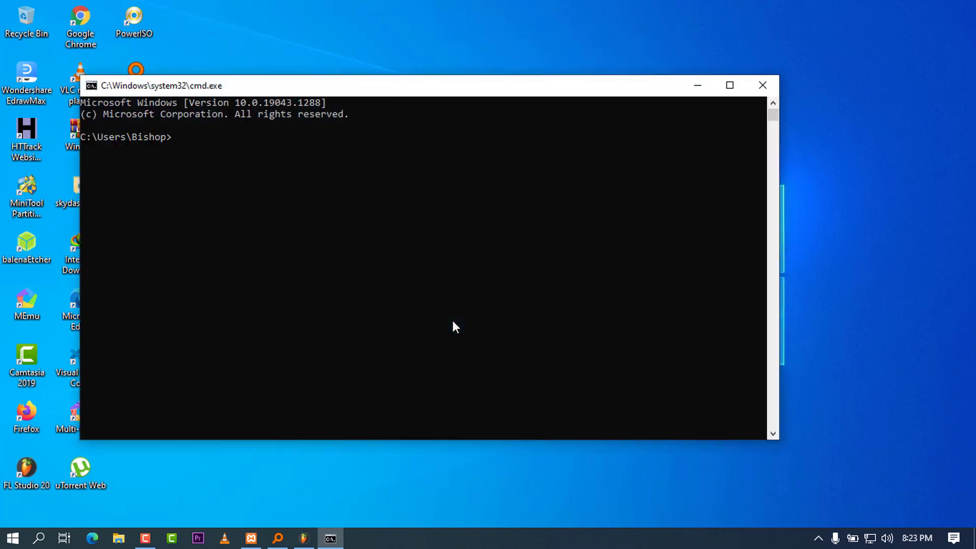
text(mvn -version)
key(Return)
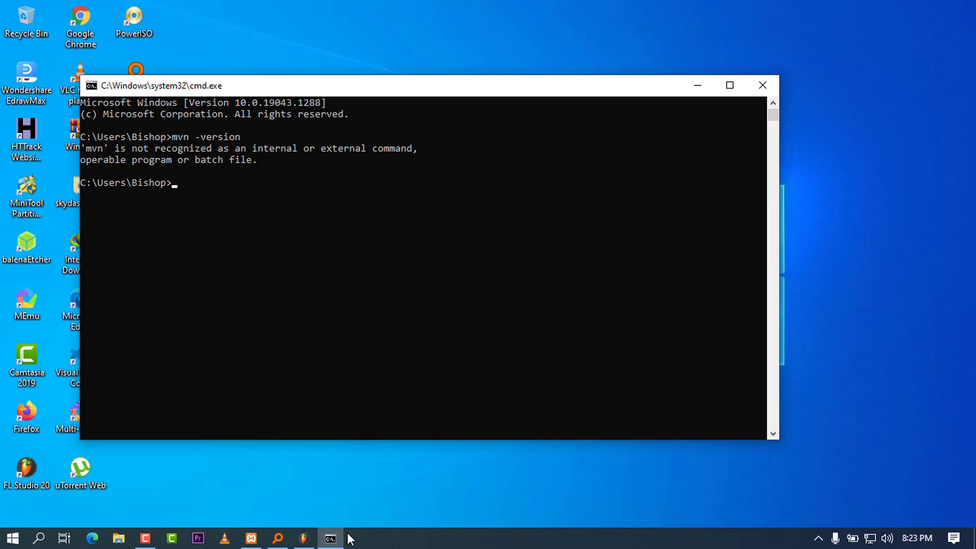
mouse_move(311, 540)
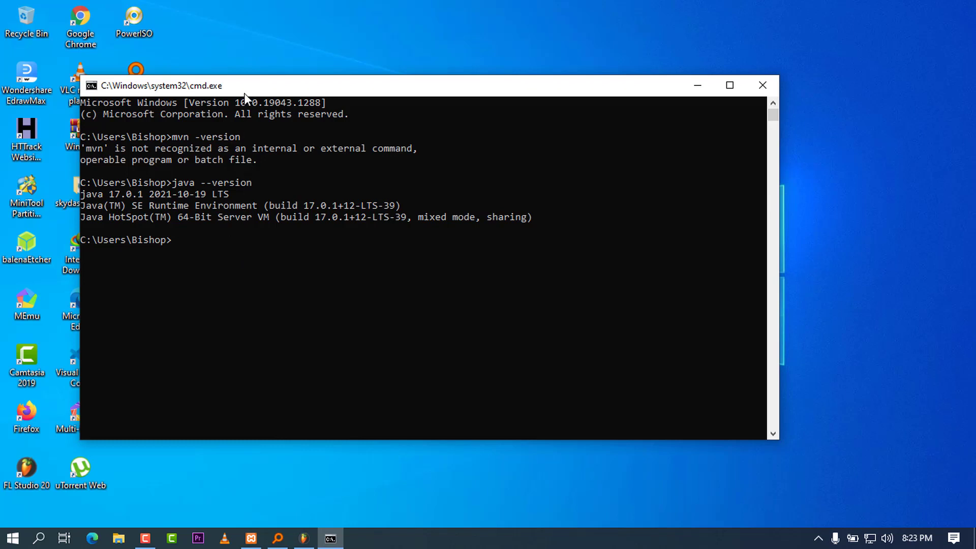
drag(244, 93, 334, 68)
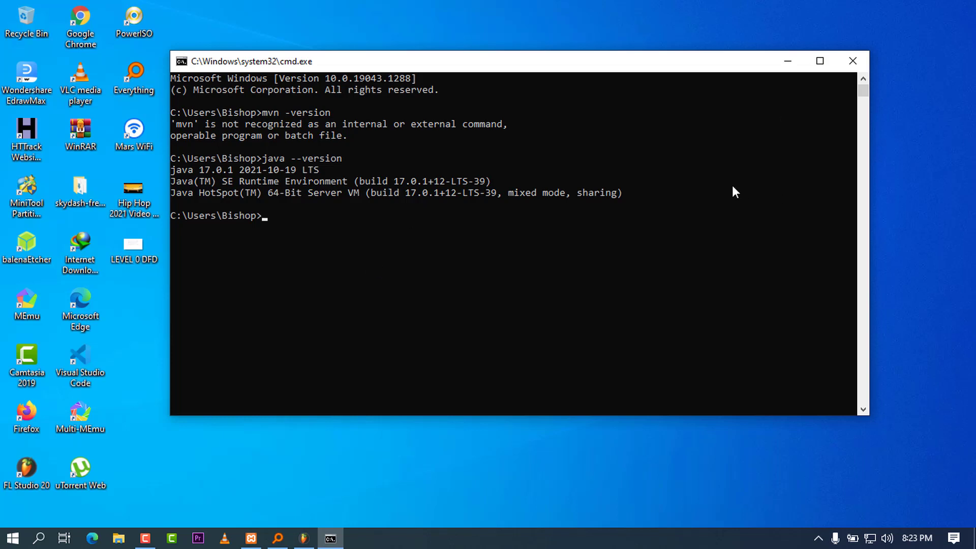
click(849, 59)
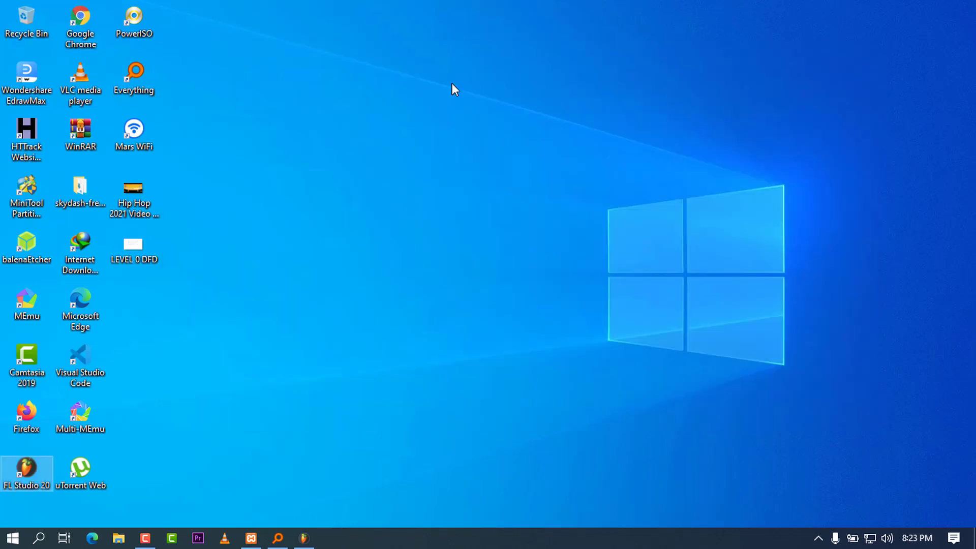
Step: Open Google Chrome and search the web for maven
double_click(87, 20)
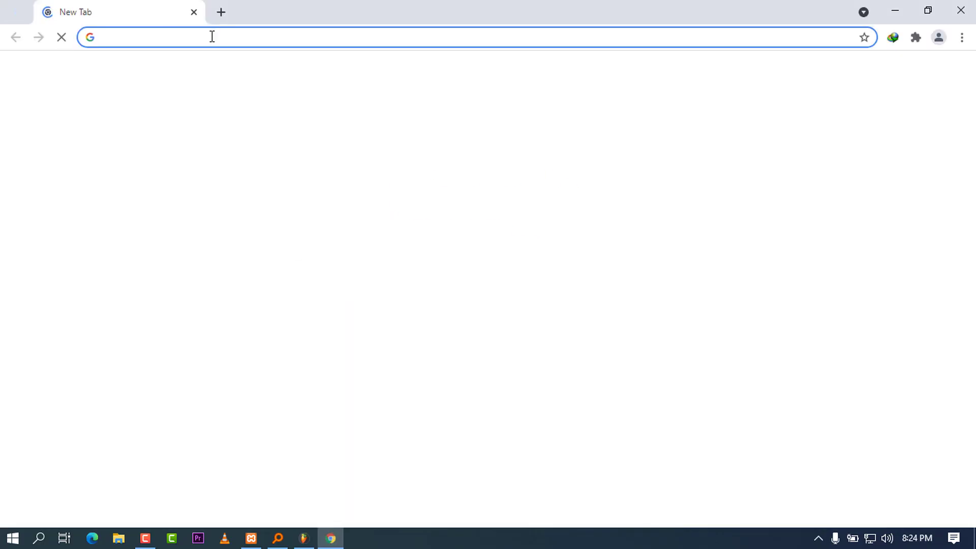
click(210, 36)
text(mae)
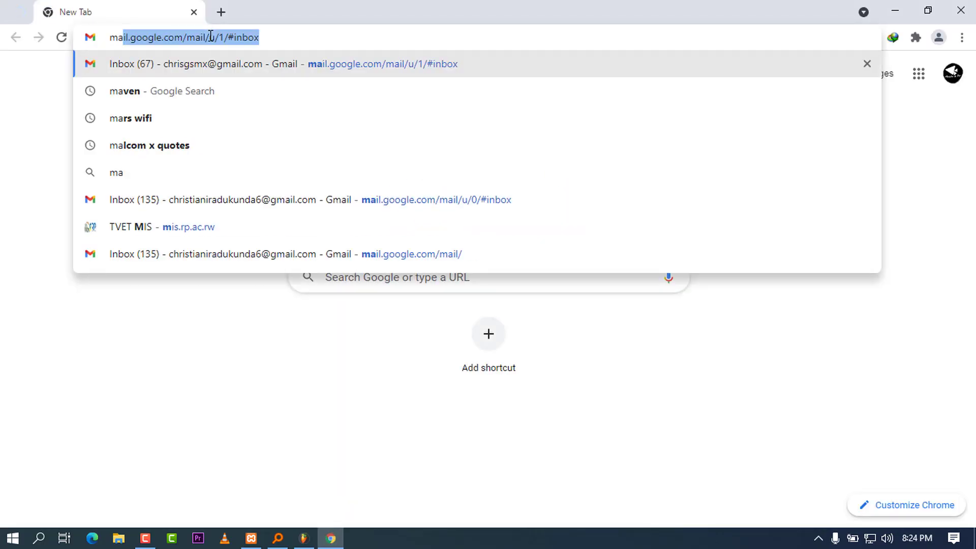
key(BackSpace)
key(BackSpace)
text(aven)
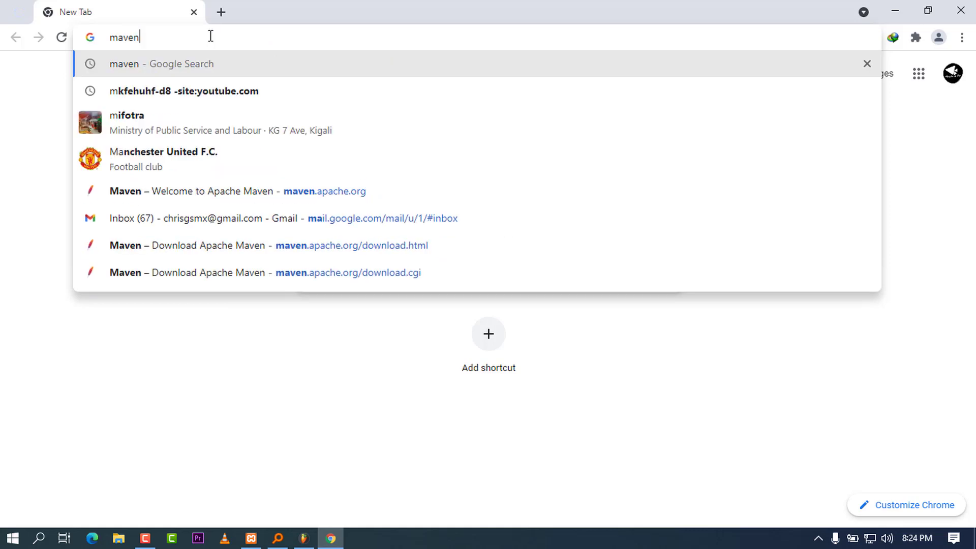
key(Return)
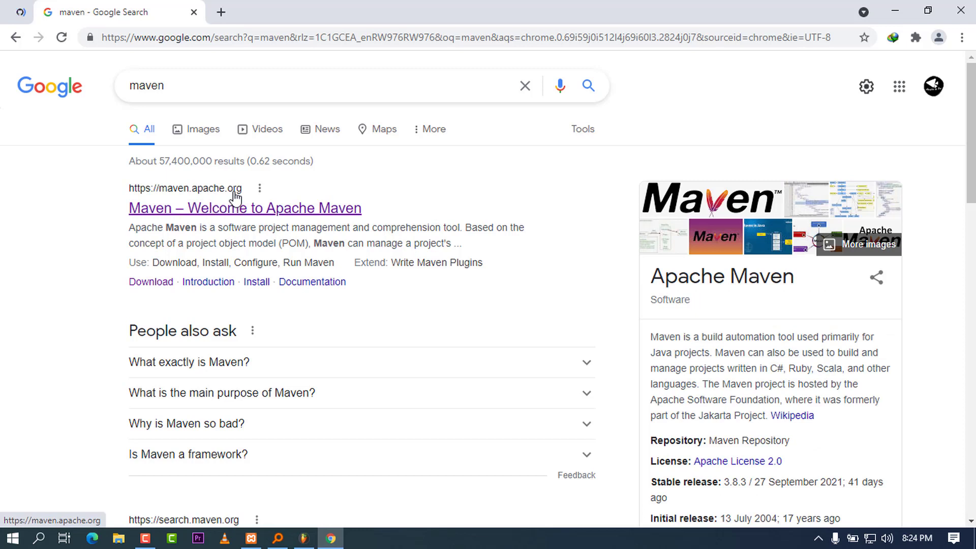
Step: Open the Apache Maven website from the search results and go to its Download page
click(234, 204)
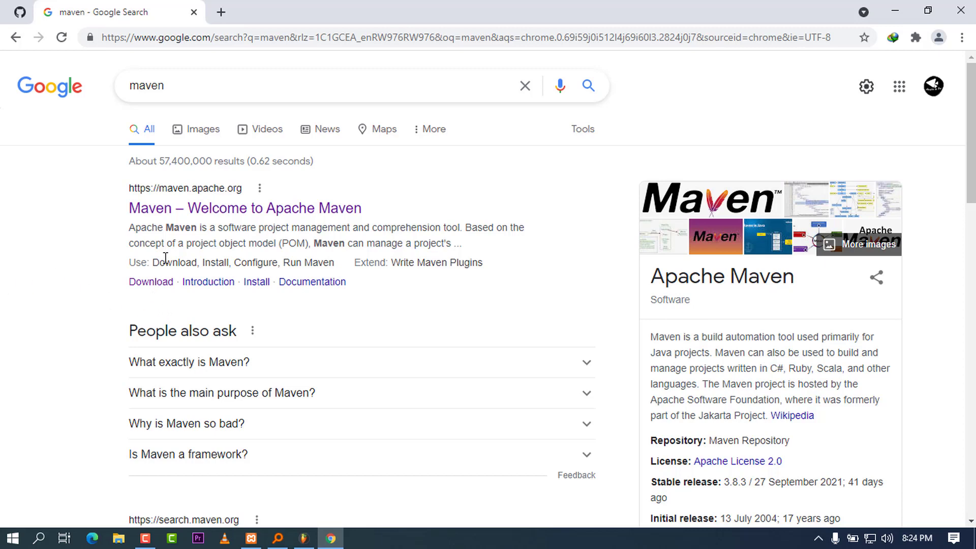
click(193, 212)
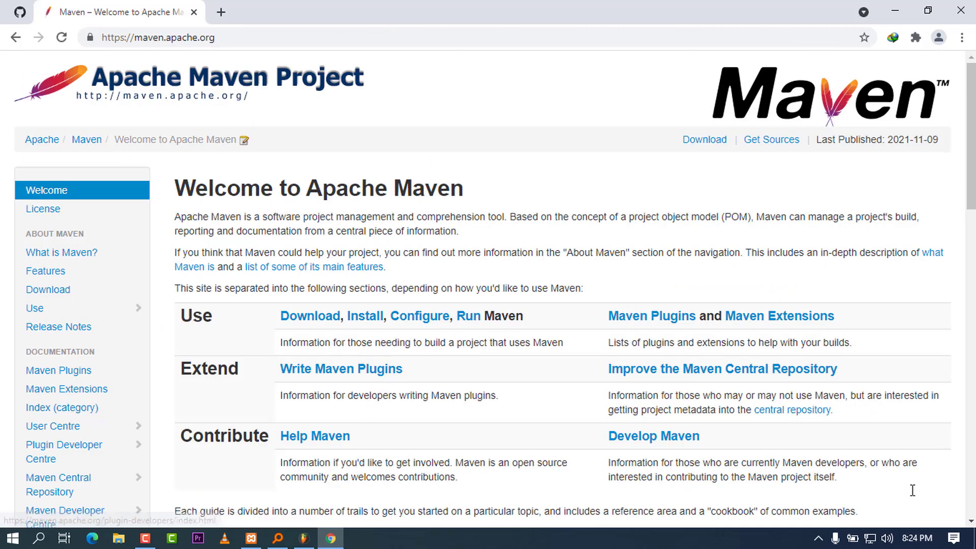
scroll(457, 397, down, 15)
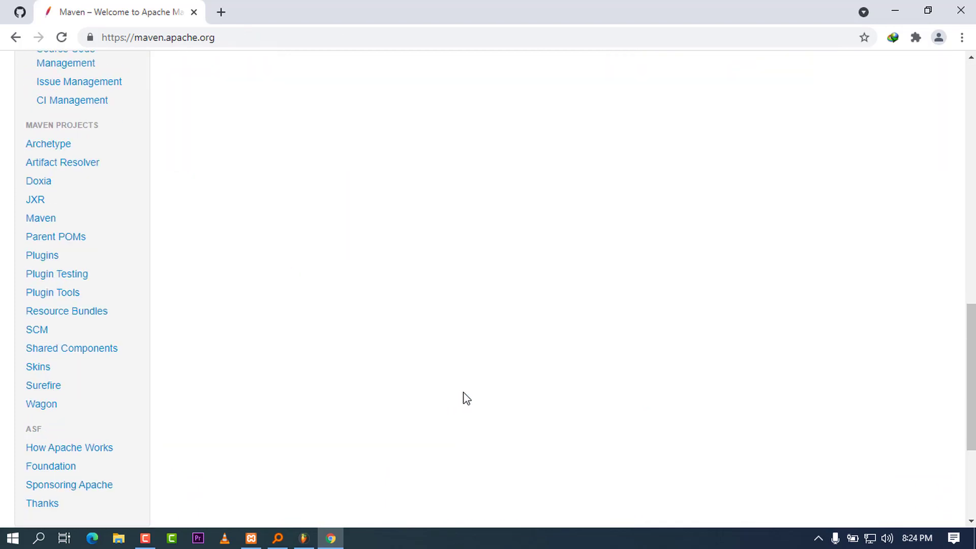
scroll(467, 398, up, 15)
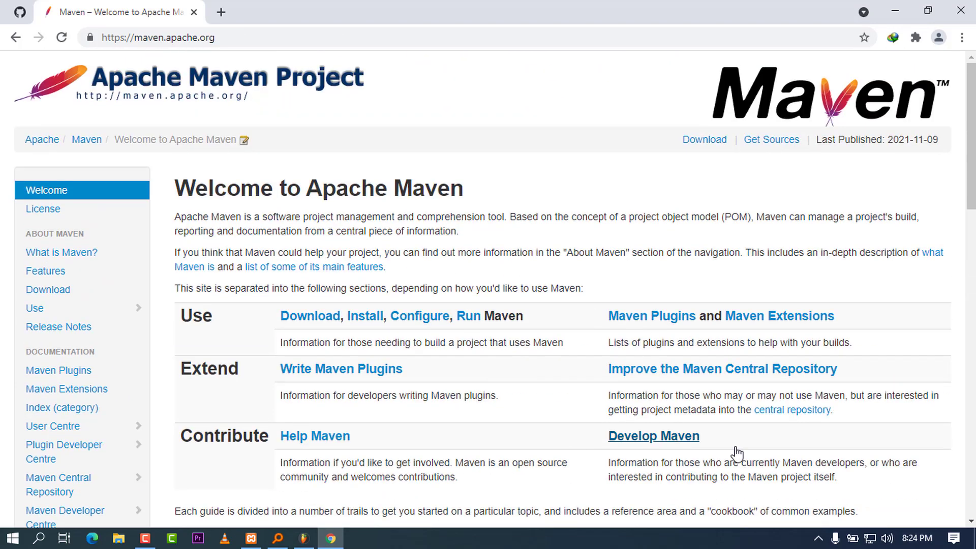
click(52, 290)
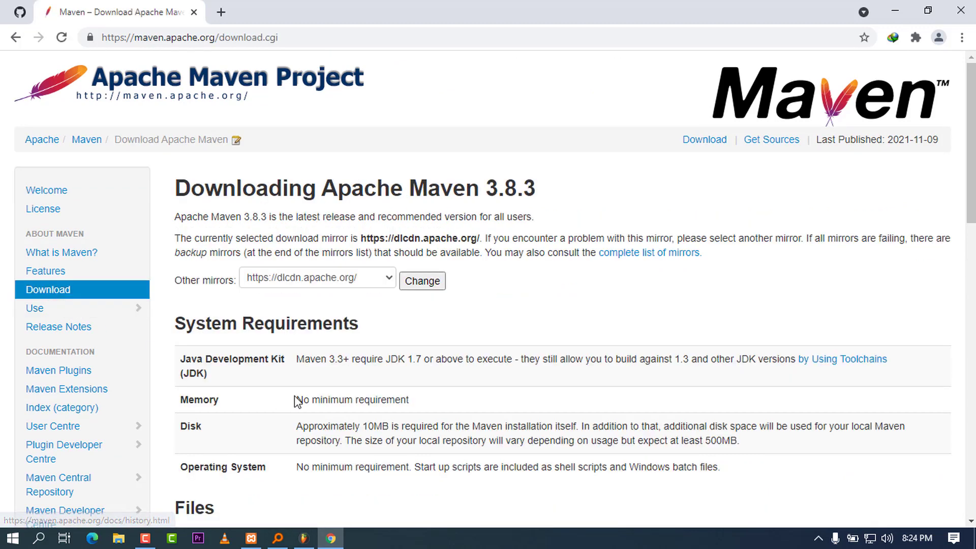
Step: Download the binary zip archive apache-maven-3.8.3-bin.zip
scroll(328, 385, down, 4)
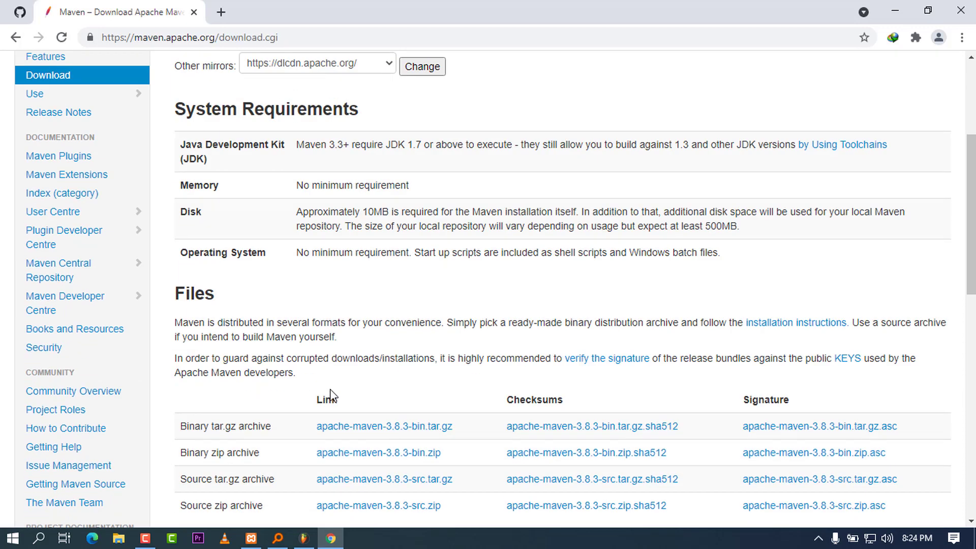
scroll(328, 389, down, 3)
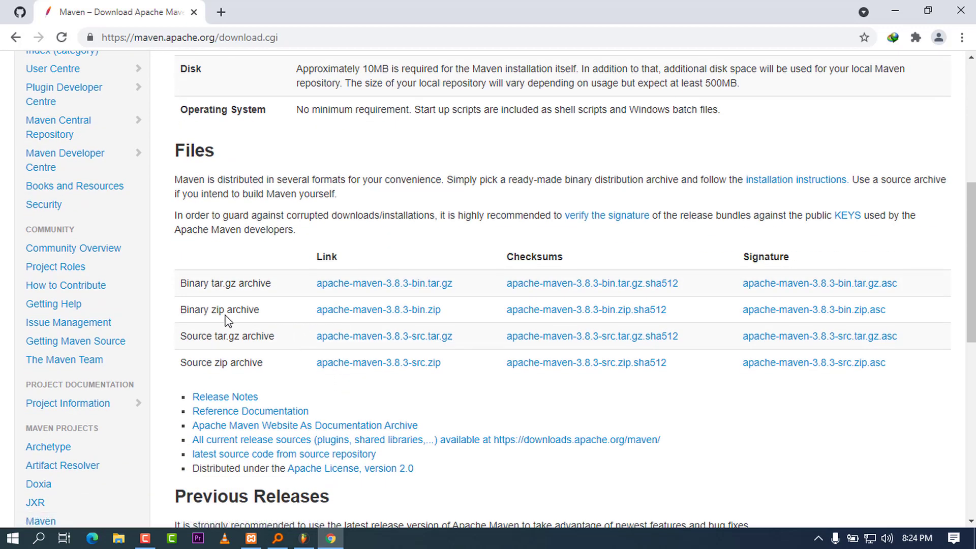
click(405, 310)
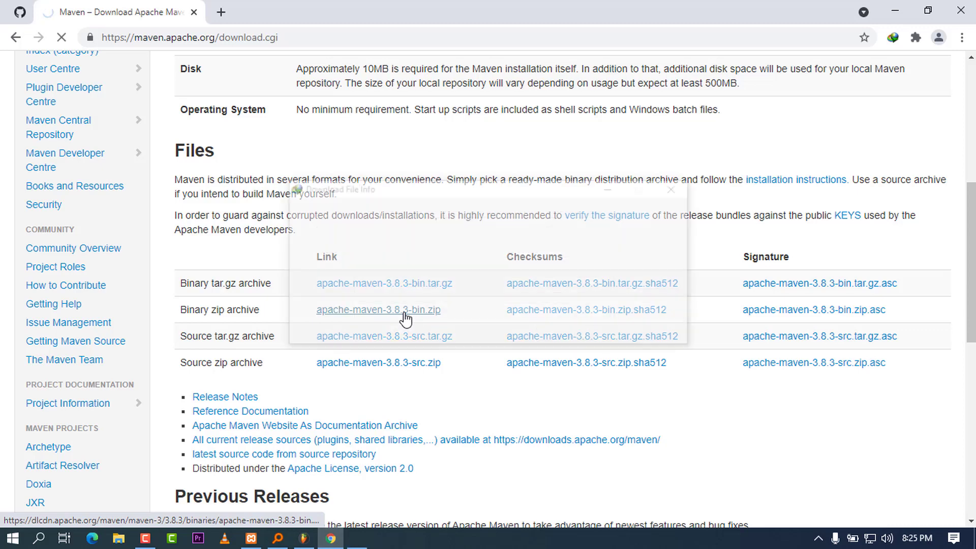
click(501, 335)
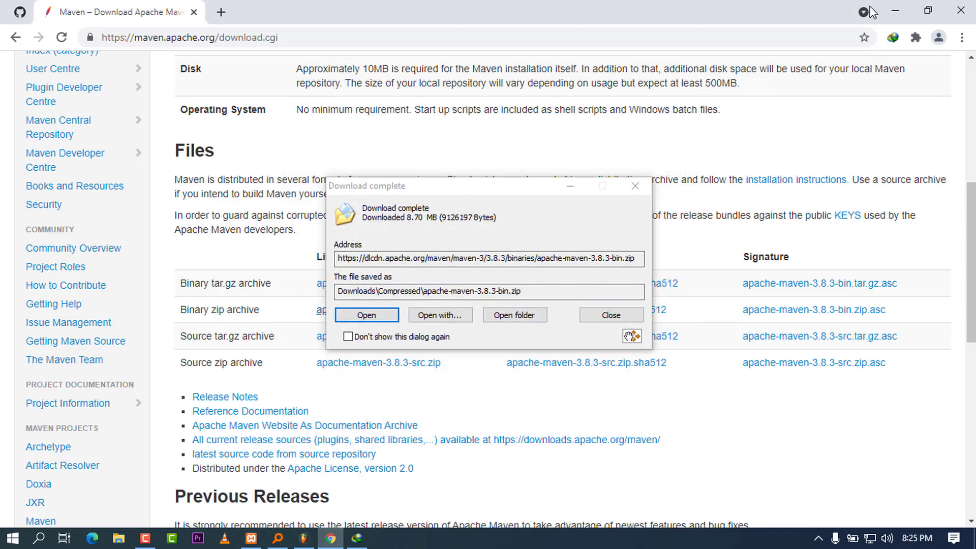
Step: Open the downloaded archive in WinRAR and extract the apache-maven-3.8.3 folder to the desktop
click(895, 10)
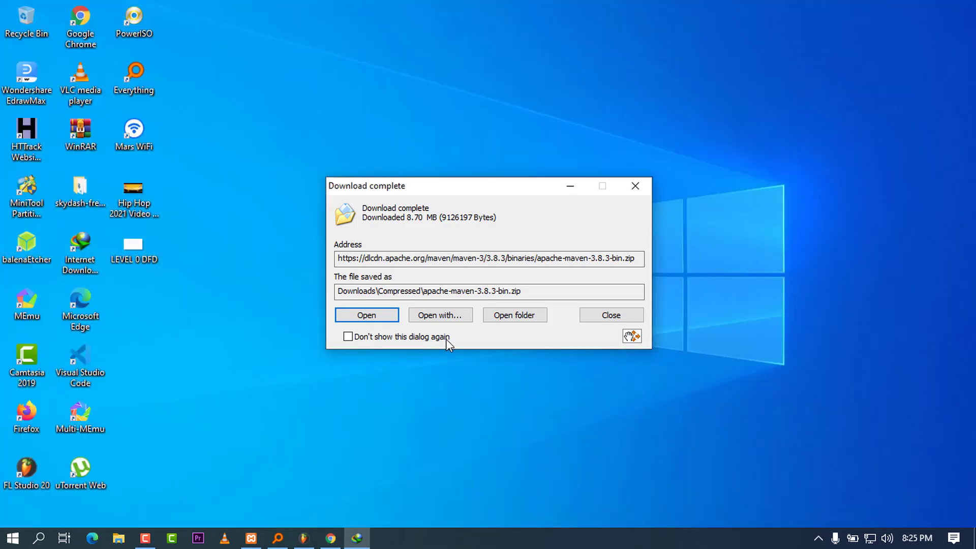
click(374, 315)
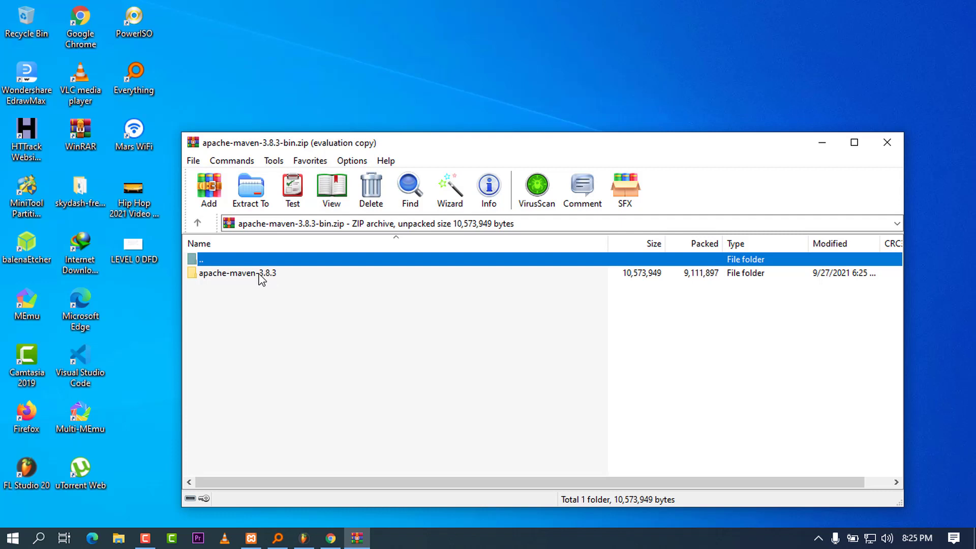
drag(259, 274, 557, 59)
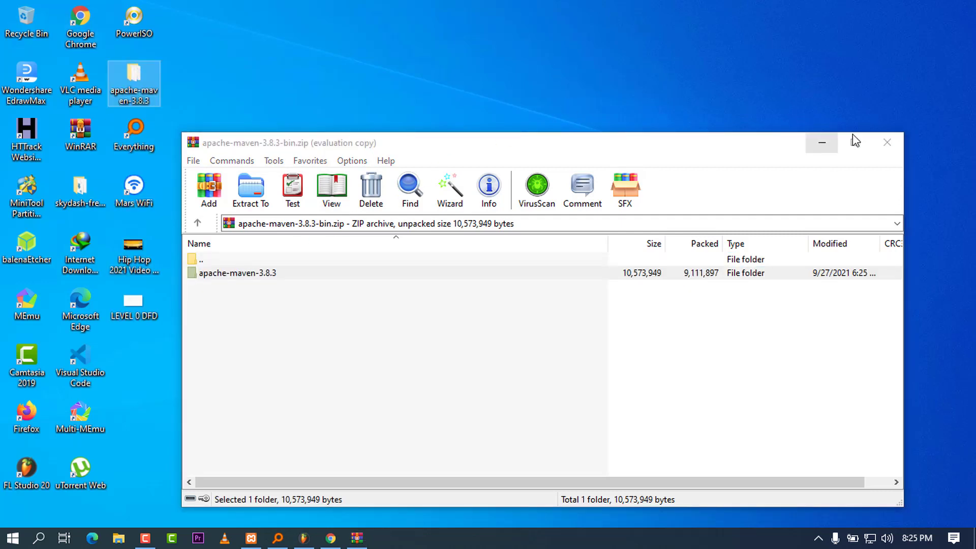
click(826, 145)
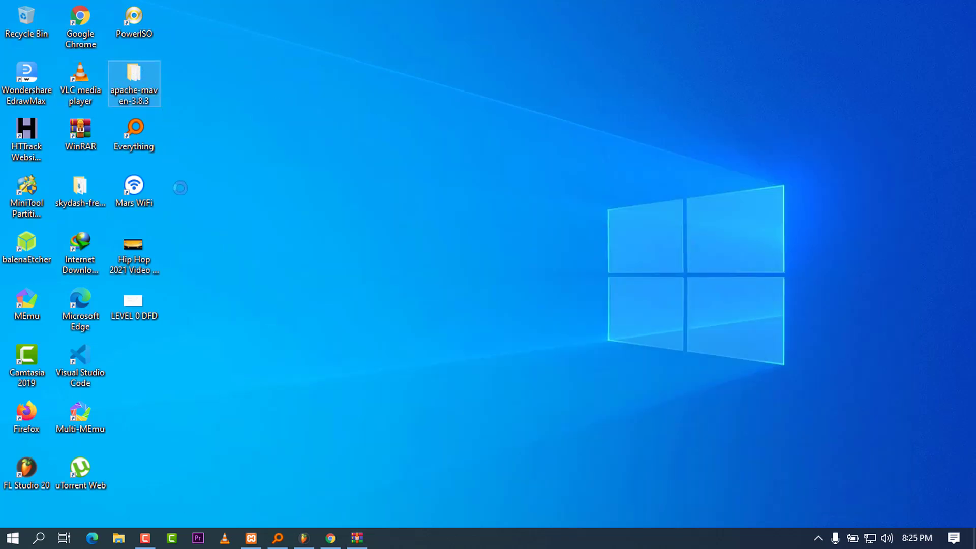
Step: Copy the apache-maven-3.8.3 folder from the desktop into C:\Program Files
right_click(134, 70)
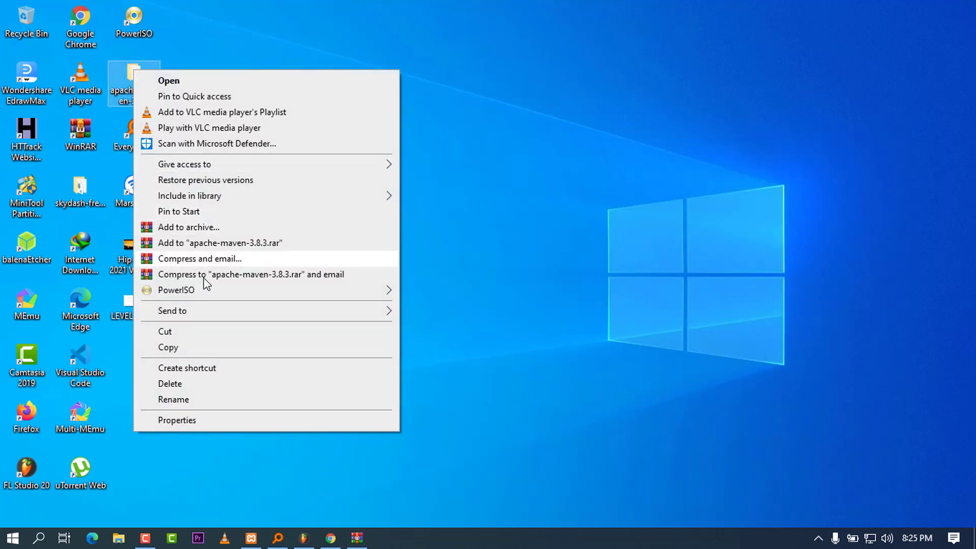
click(187, 348)
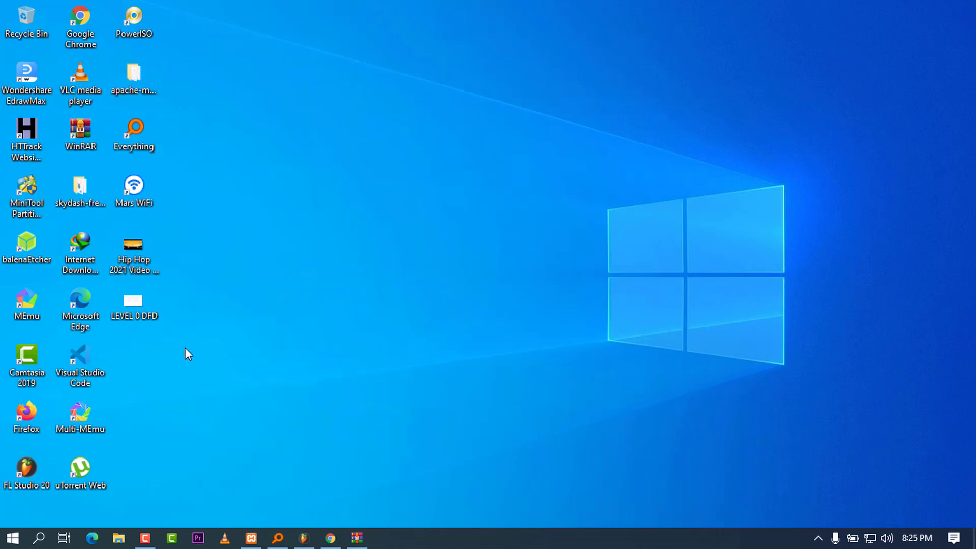
key(super+e)
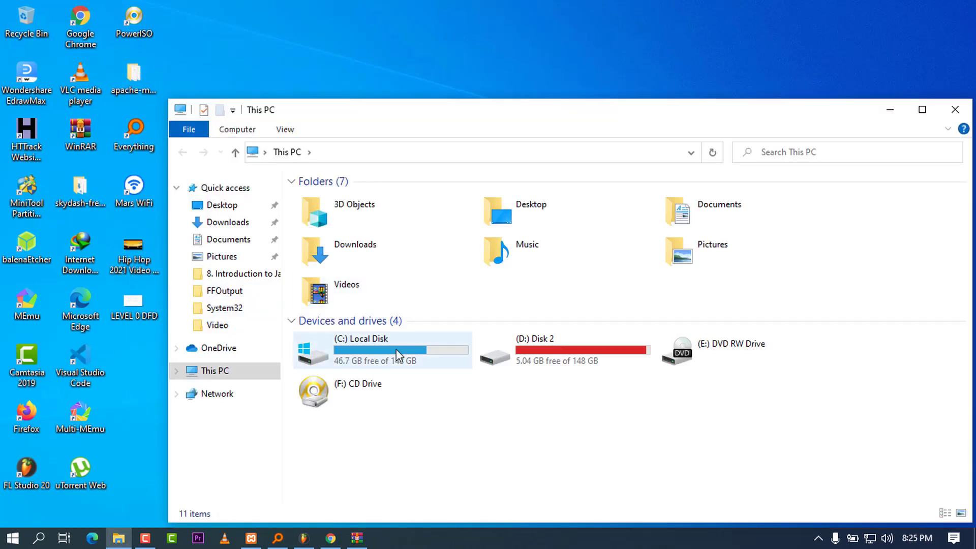
double_click(395, 349)
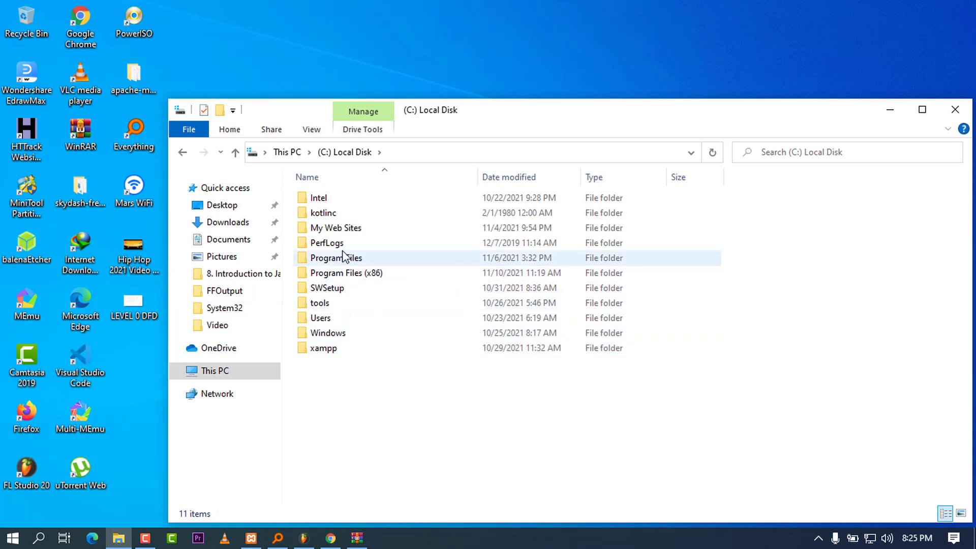
double_click(344, 257)
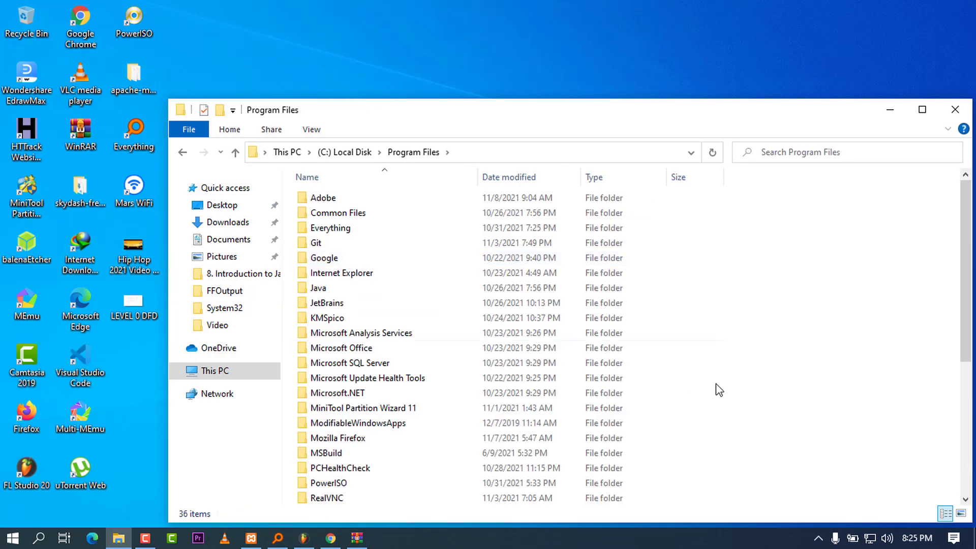
right_click(800, 279)
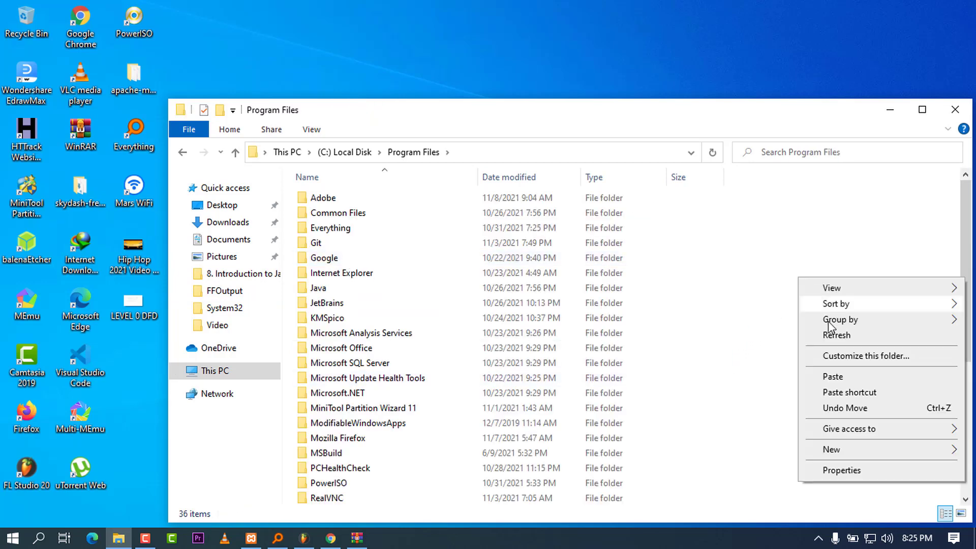
click(840, 378)
click(256, 176)
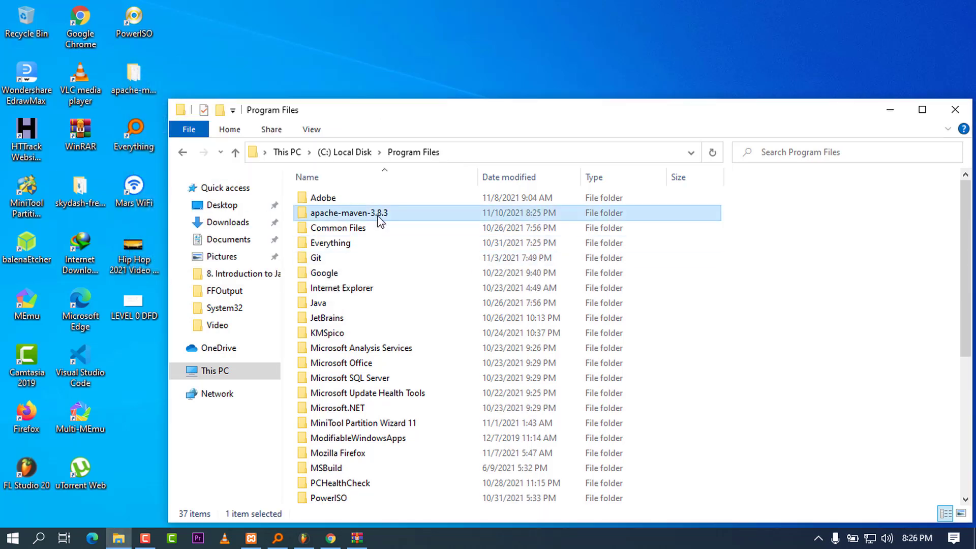
Step: Look into the bin folder of apache-maven-3.8.3 in Program Files, return to its parent and copy the parent folder's address
double_click(379, 214)
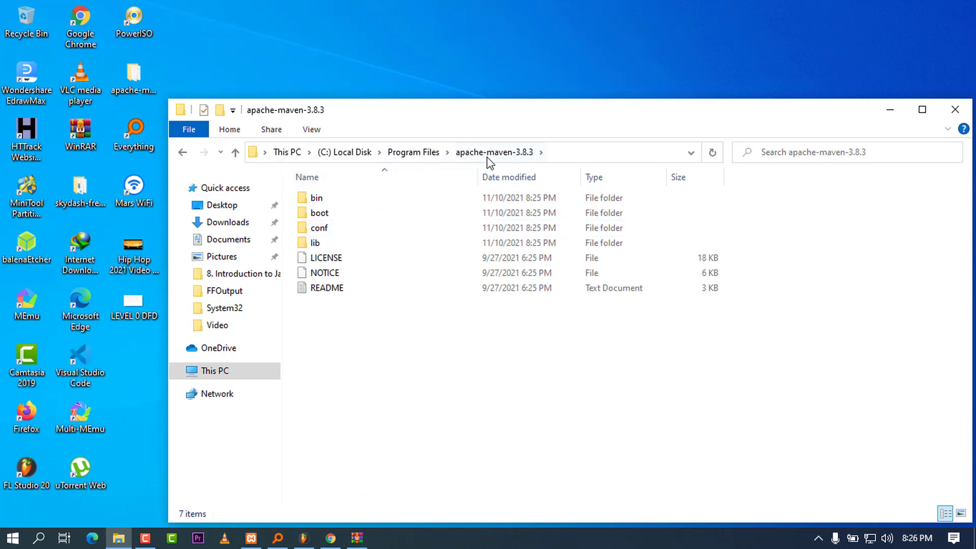
double_click(319, 197)
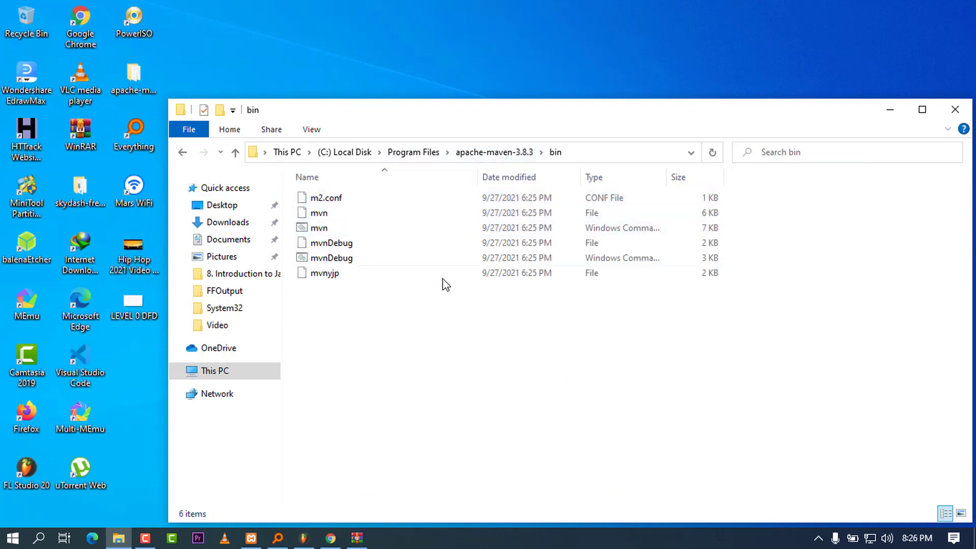
click(182, 152)
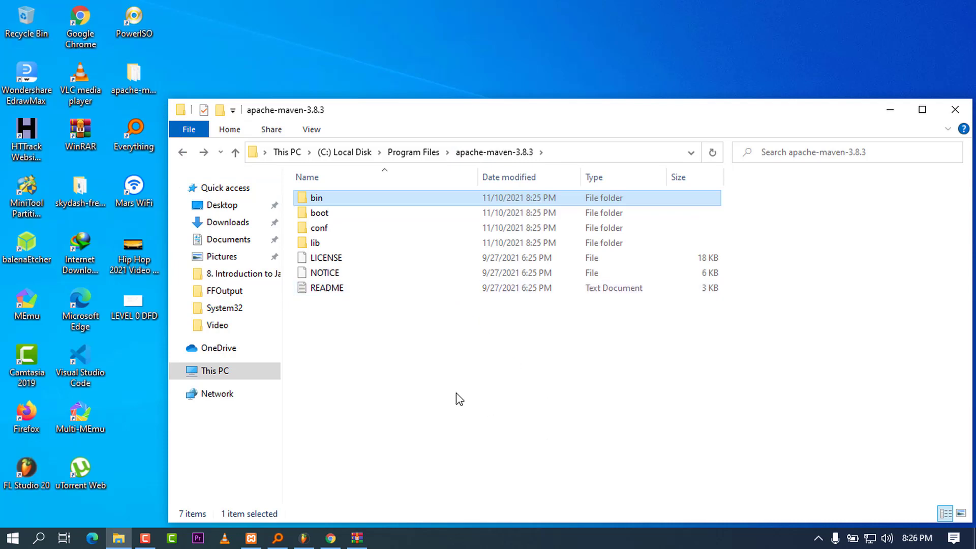
right_click(584, 153)
click(640, 162)
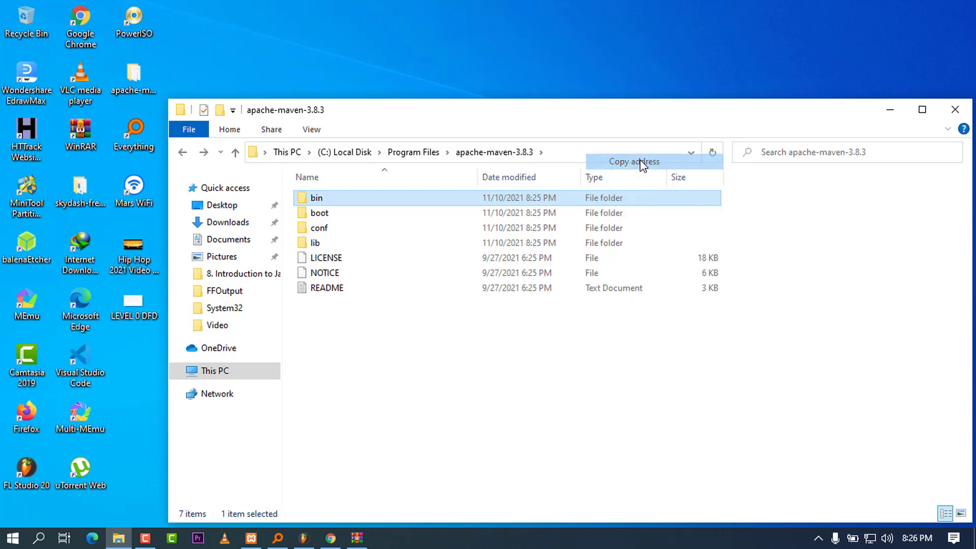
Step: Open the Environment Variables window from the computer's advanced system settings and look through the user variables
click(233, 369)
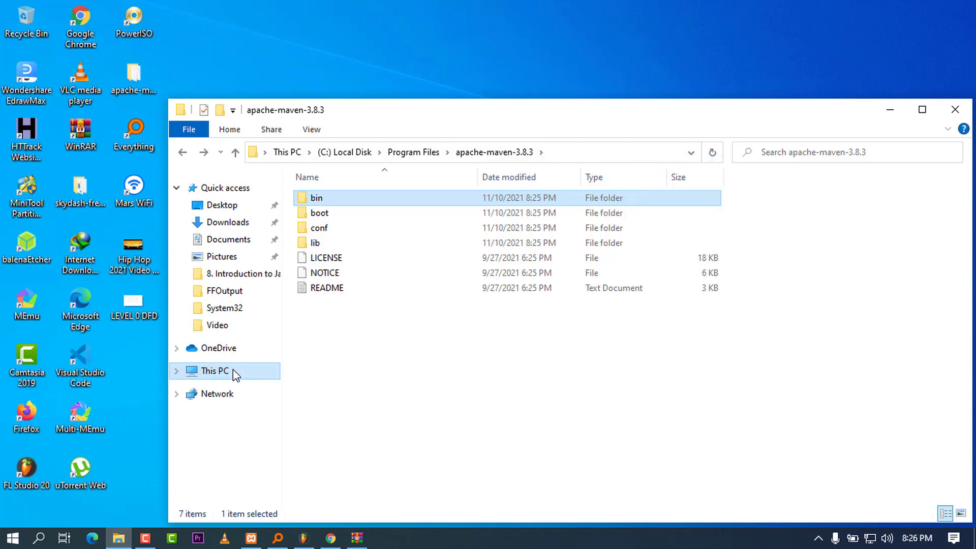
right_click(375, 474)
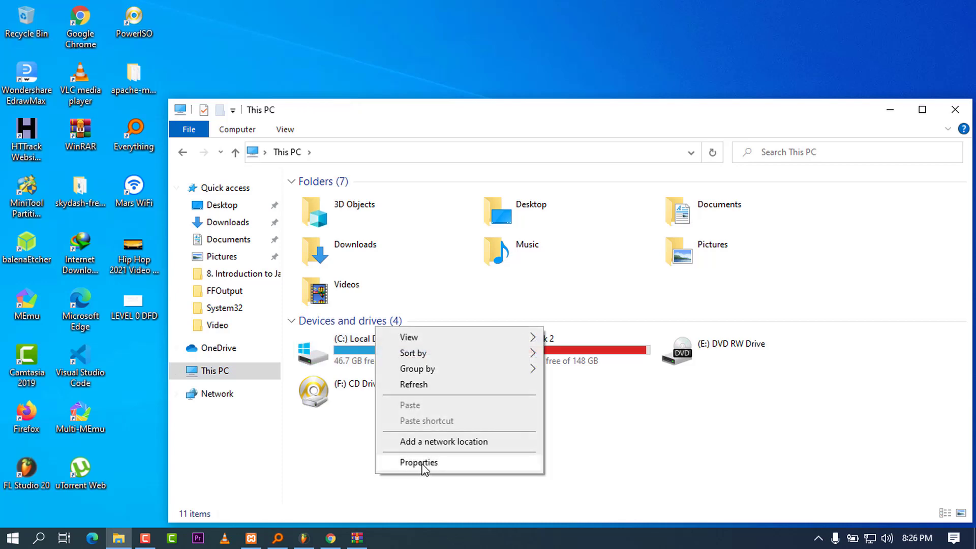
click(422, 463)
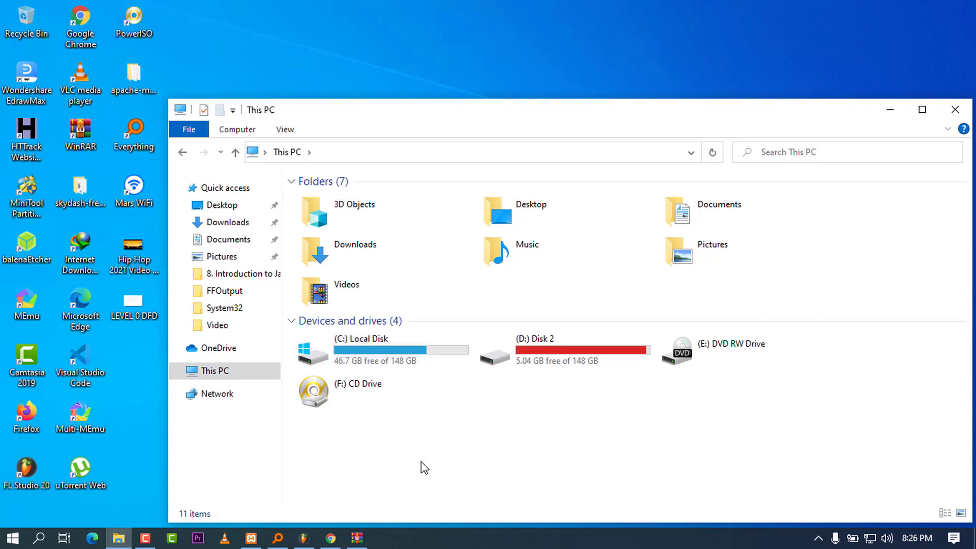
key(super+Pause)
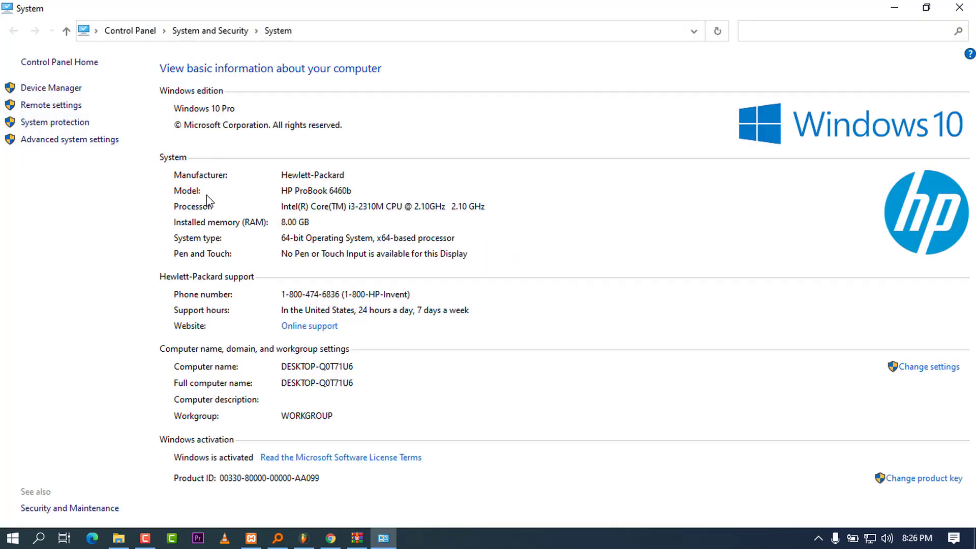
click(63, 141)
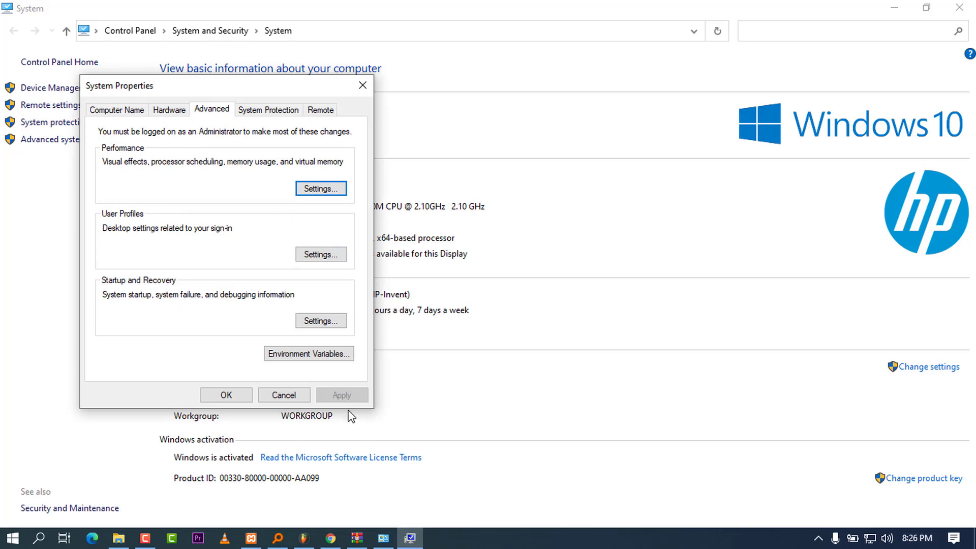
click(311, 355)
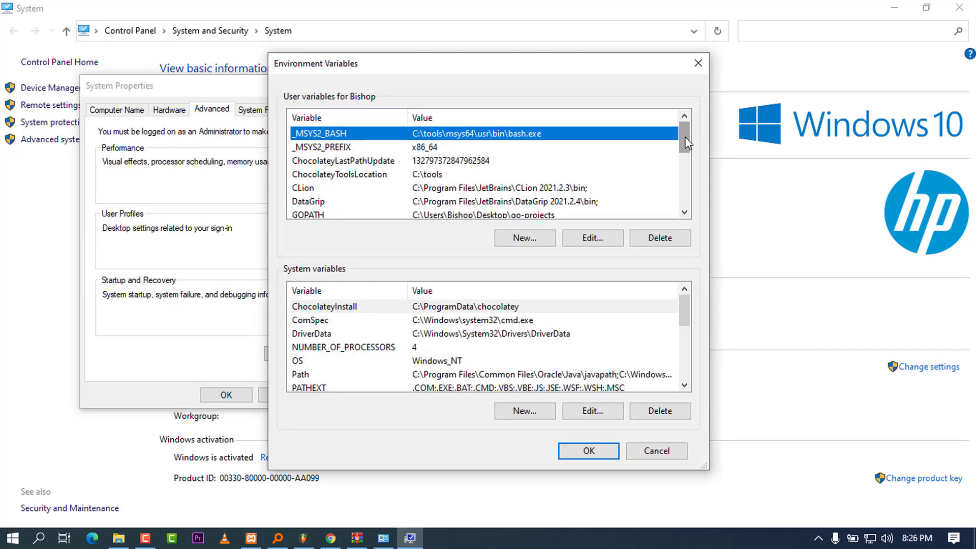
drag(686, 145, 691, 199)
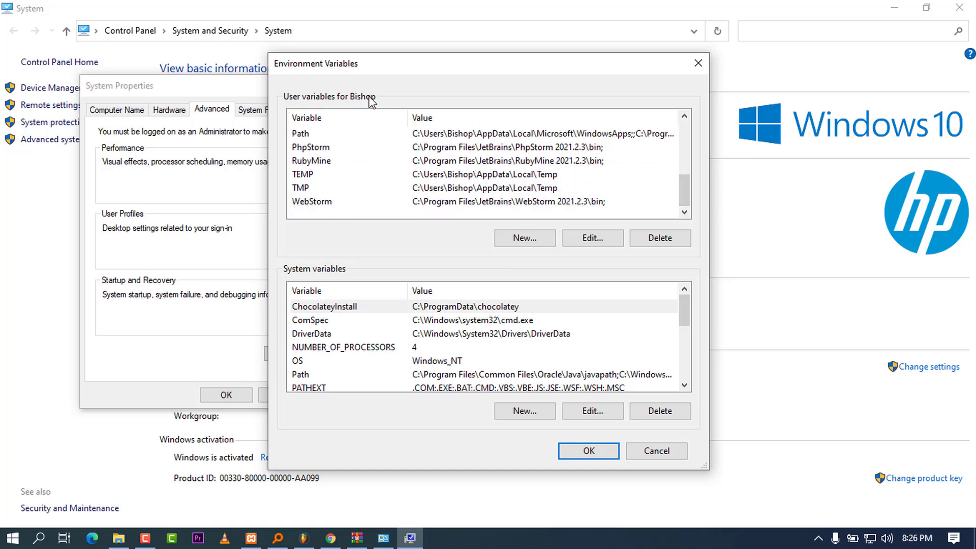
drag(681, 192, 685, 123)
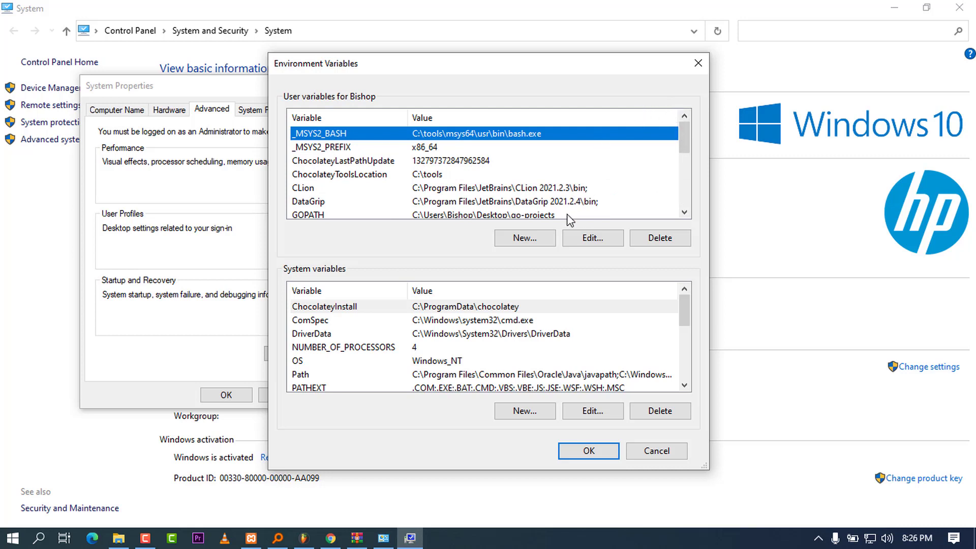
Step: Create a user variable MAVEN_HOME with the value C:\Program Files\apache-maven-3.8.3
click(531, 245)
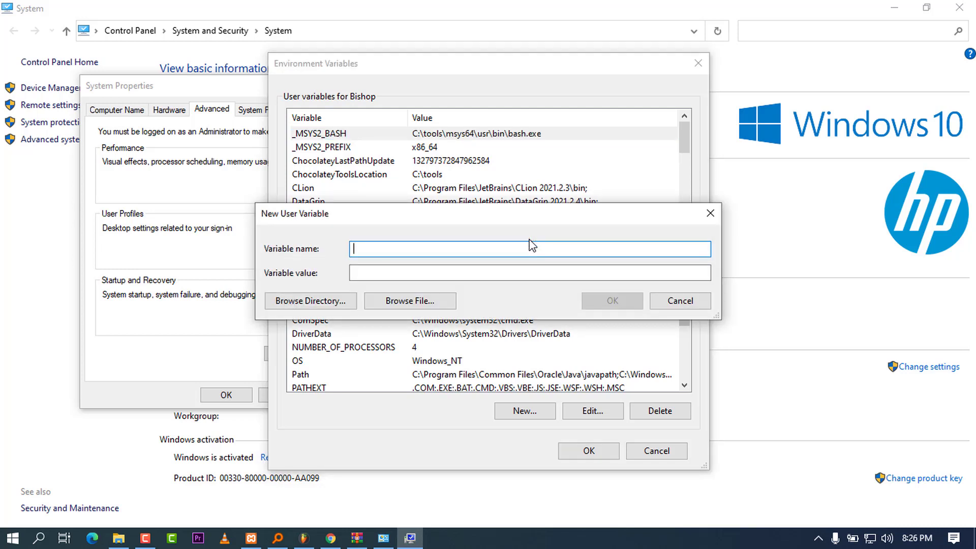
text(MAVEN_HOME)
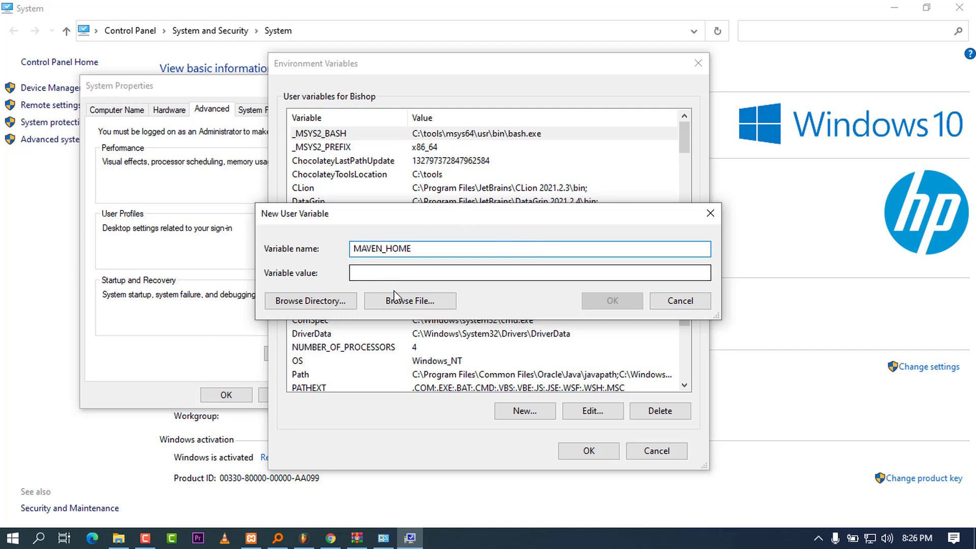
click(408, 270)
key(ctrl+v)
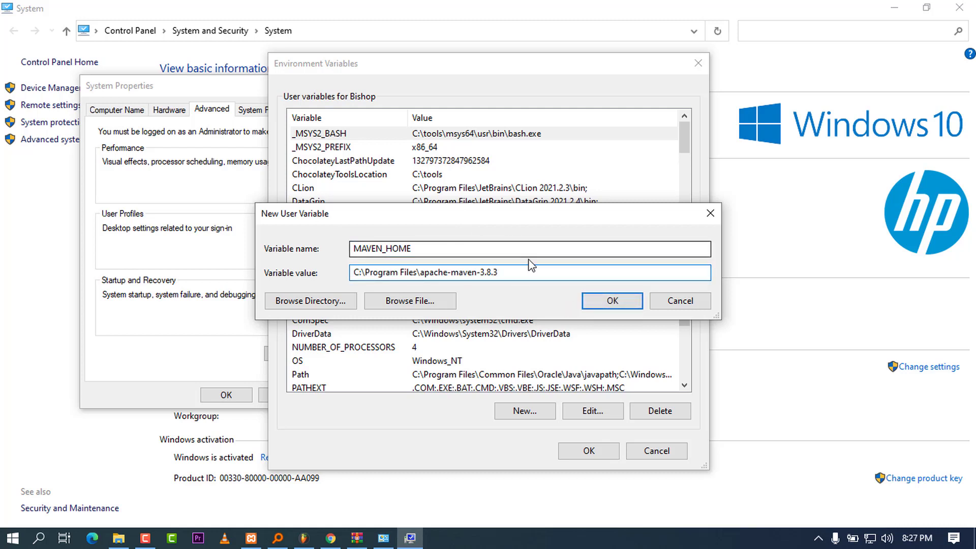
click(613, 301)
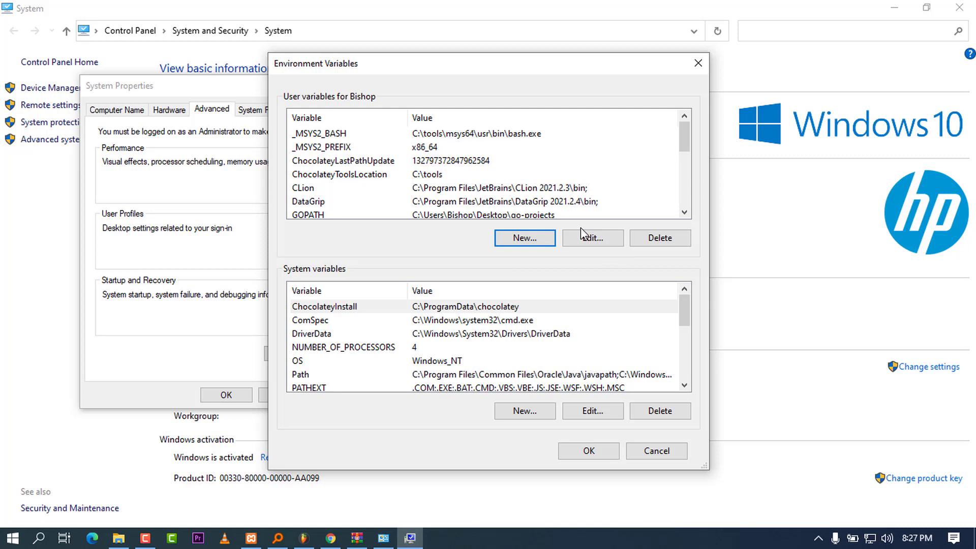
Step: Create a user variable M2_HOME with the value C:\Program Files\apache-maven-3.8.3
click(532, 239)
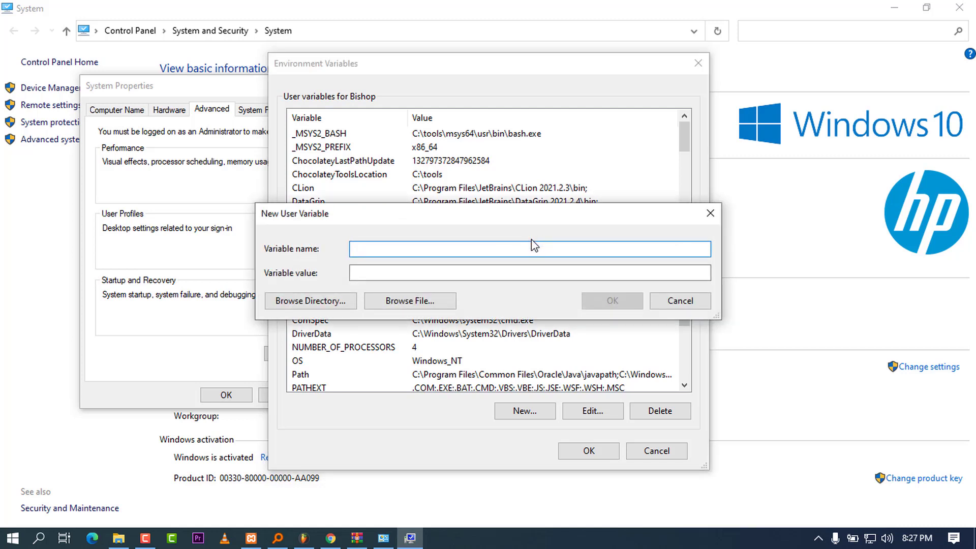
text(M2_HOME)
click(420, 272)
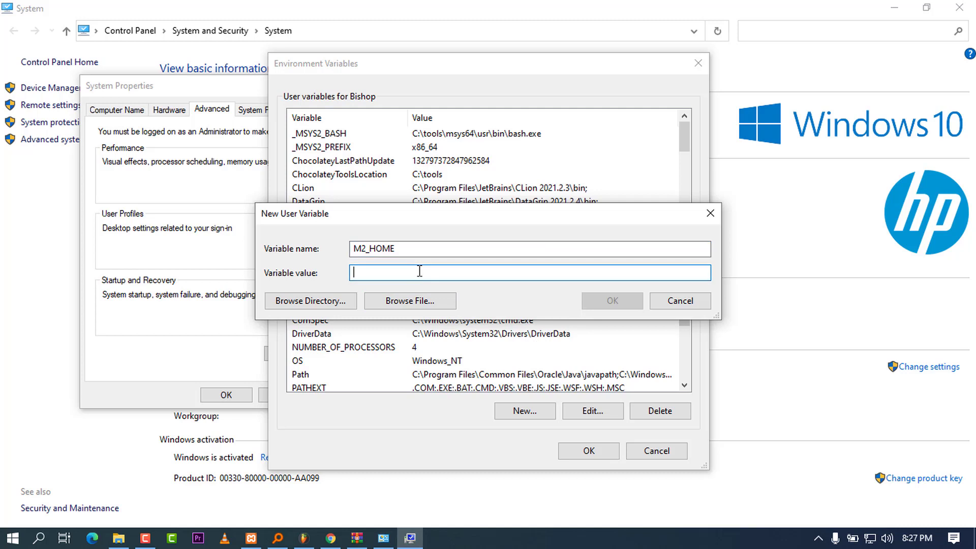
key(ctrl+v)
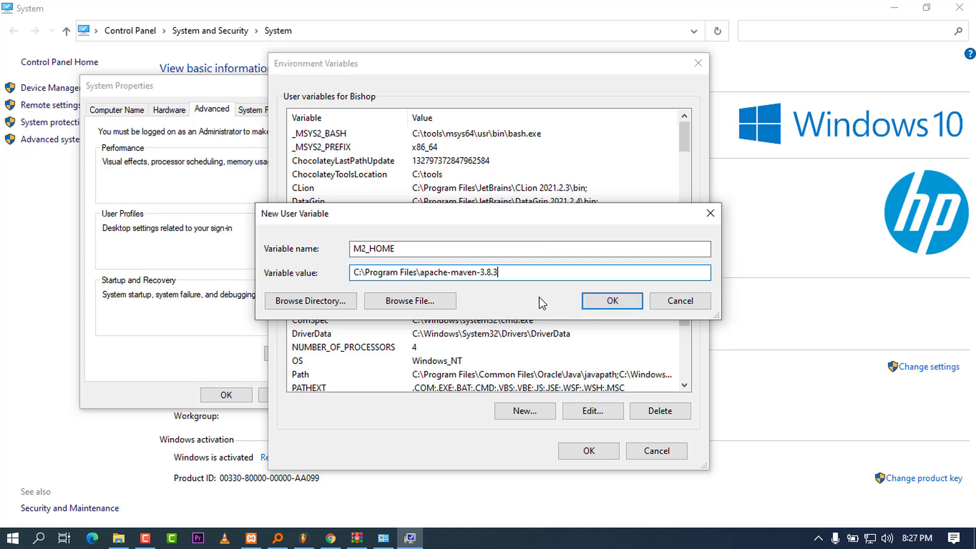
click(613, 301)
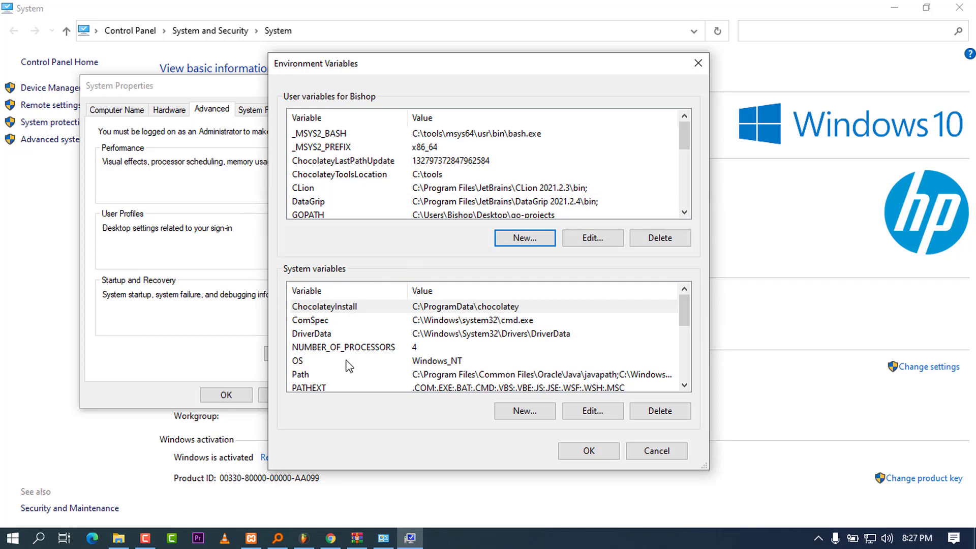
Step: Add the entry C:\Program Files\apache-maven-3.8.3\bin to the system Path variable
click(320, 361)
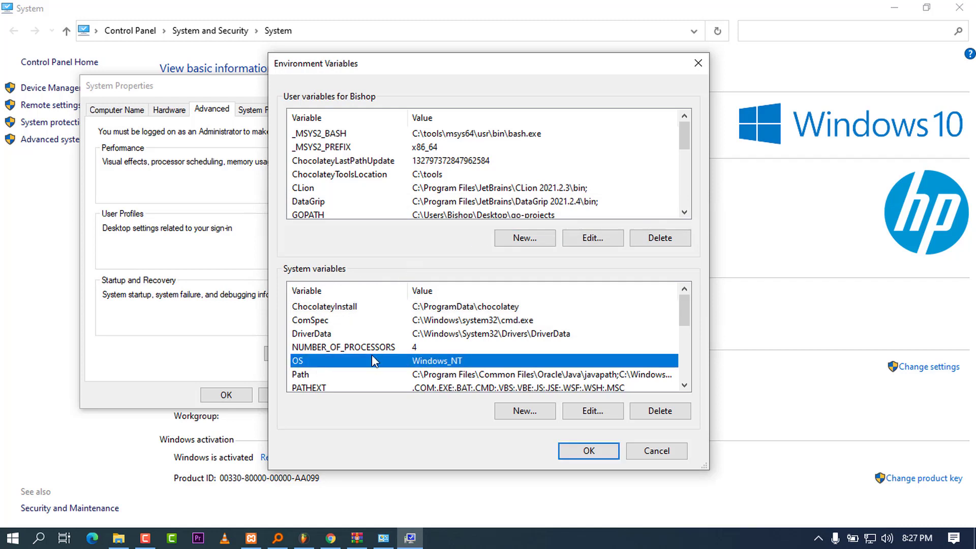
click(354, 374)
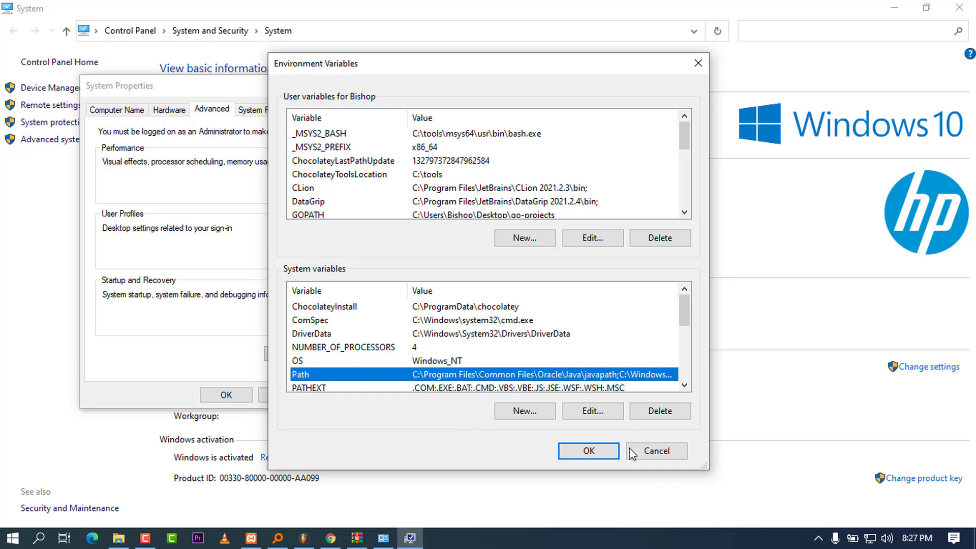
click(587, 409)
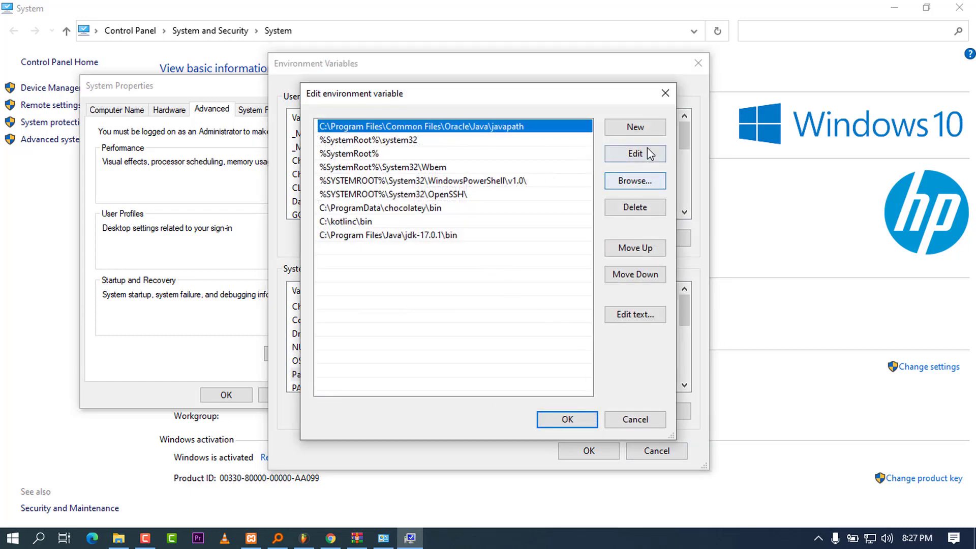
click(638, 129)
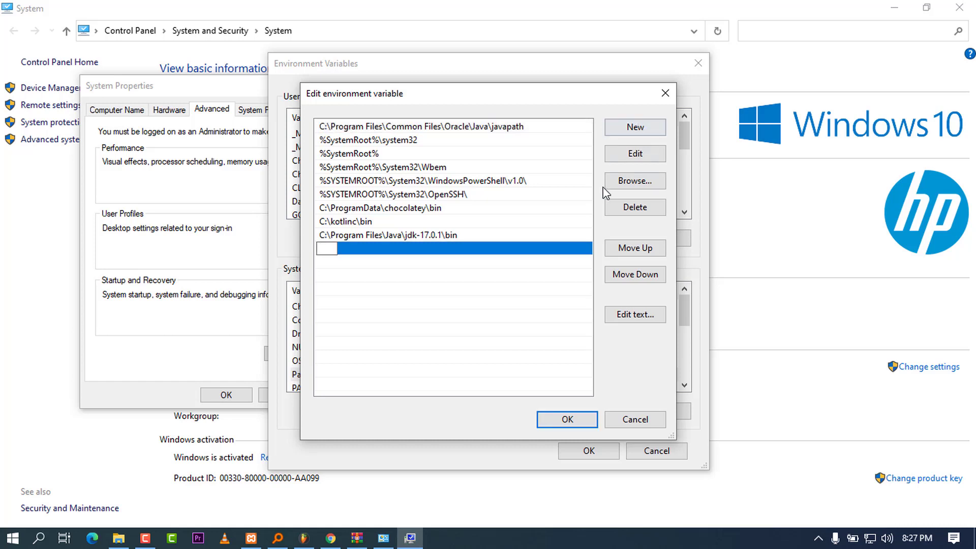
text(C:\Program Files\apache-maven-3.8.3)
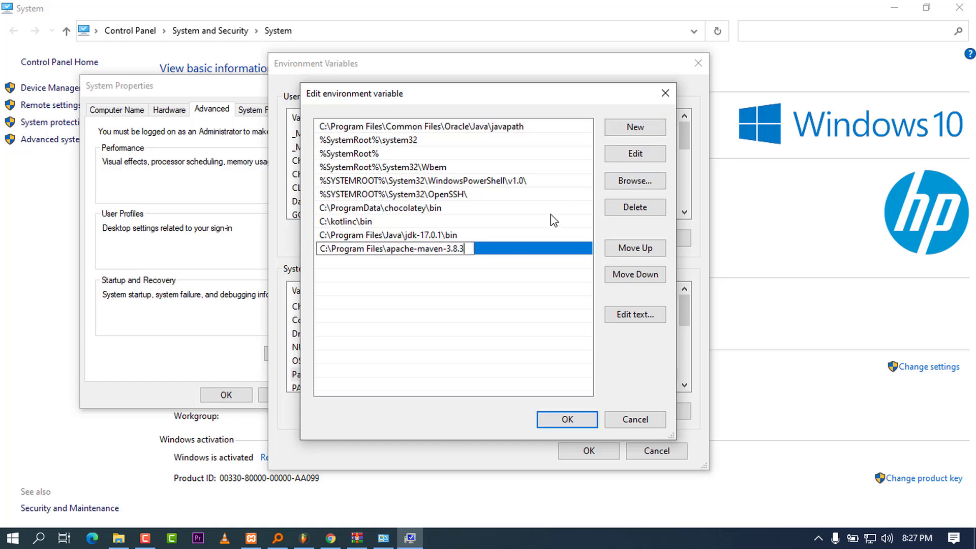
text(\bin)
Step: Switch to File Explorer to check the bin folder of apache-maven-3.8.3, and return to the Path entries
click(119, 539)
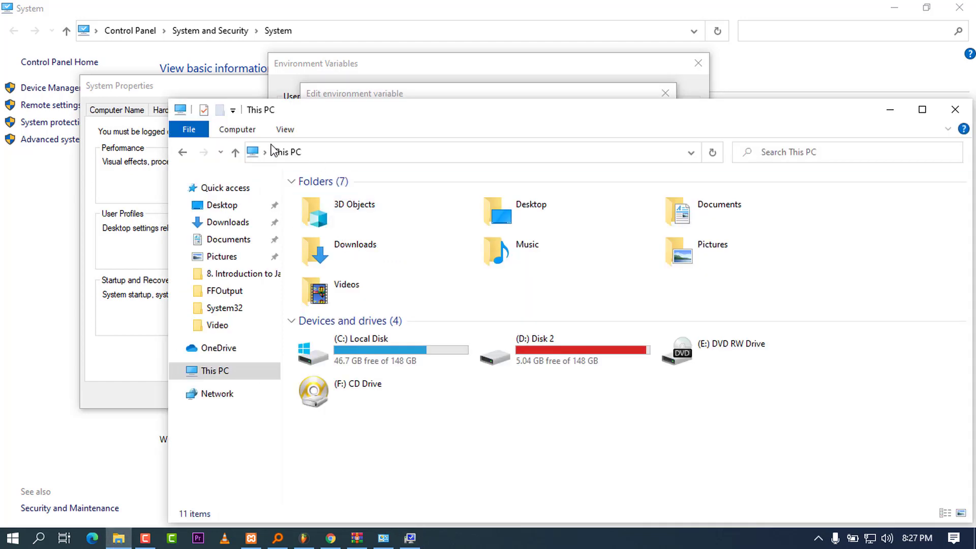
click(185, 154)
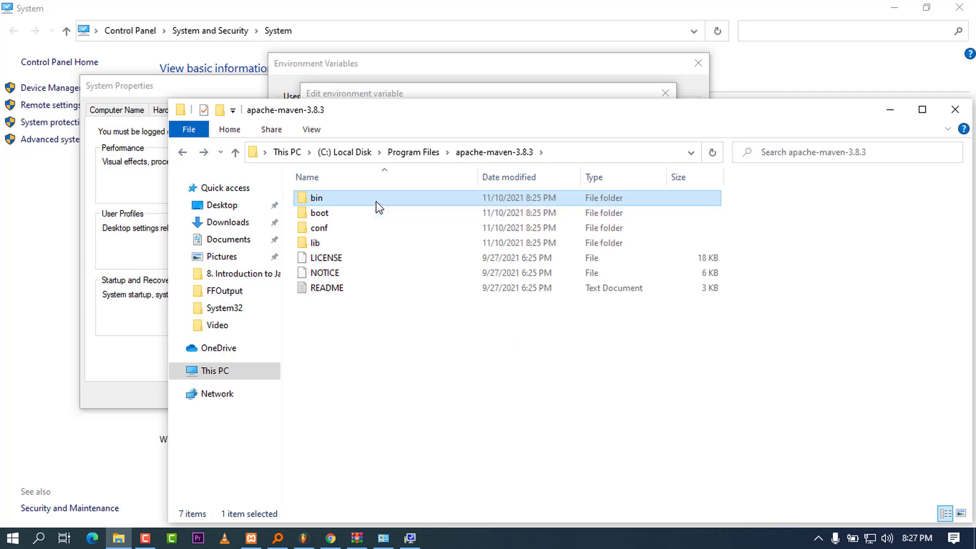
double_click(367, 200)
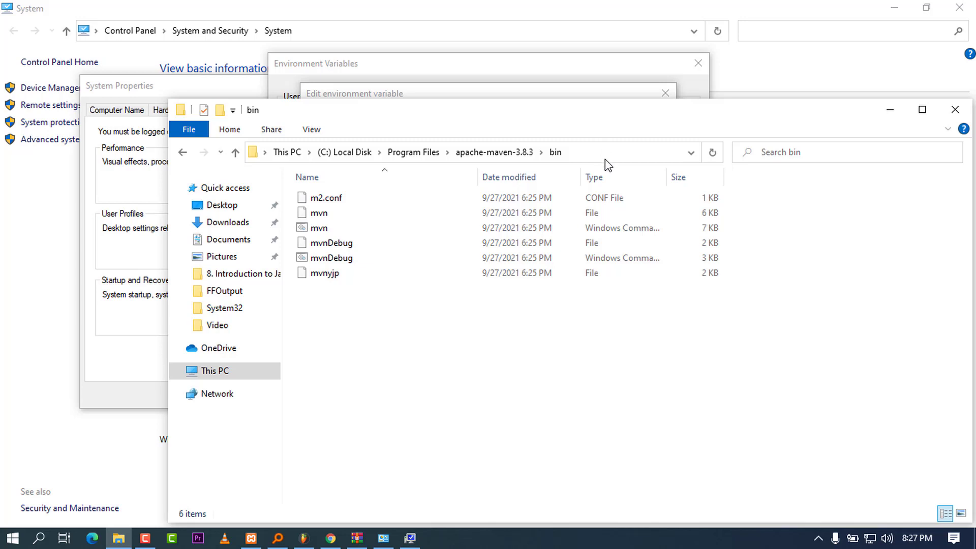
click(544, 93)
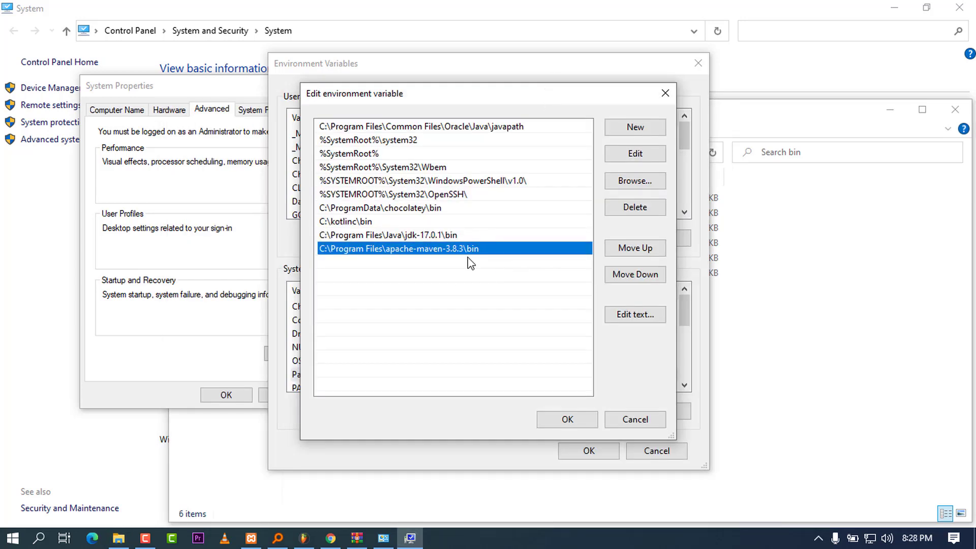
Step: Save the environment variable changes and close all the open settings and File Explorer windows
click(558, 426)
click(587, 451)
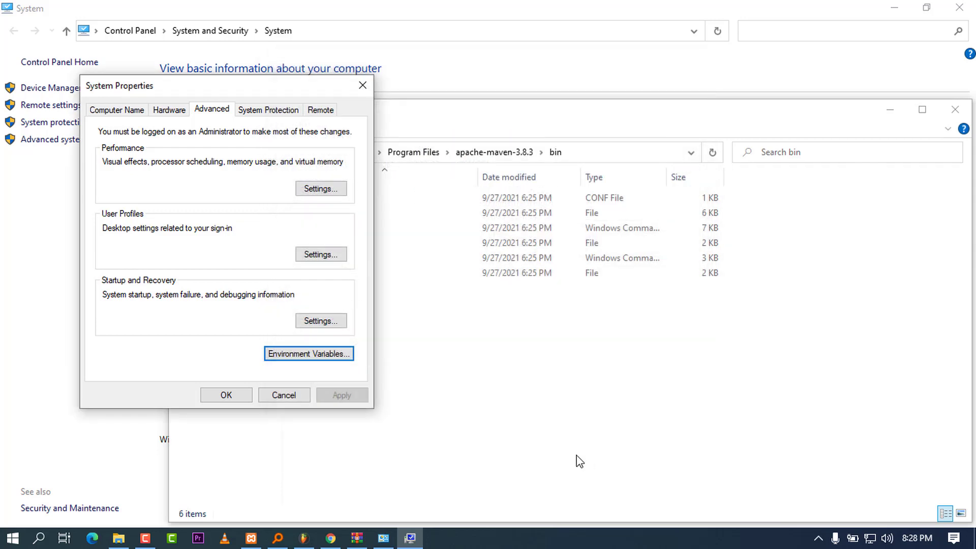
click(227, 396)
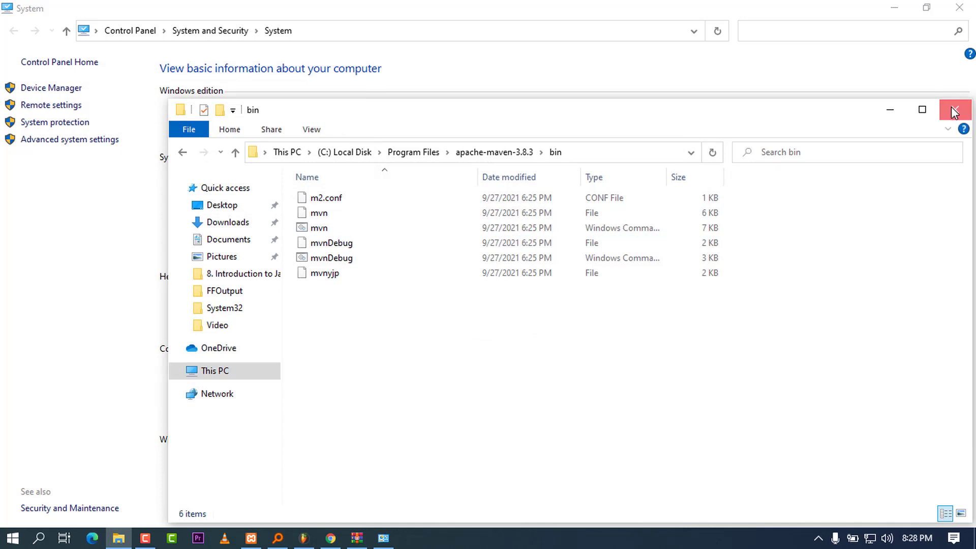
click(954, 112)
click(959, 7)
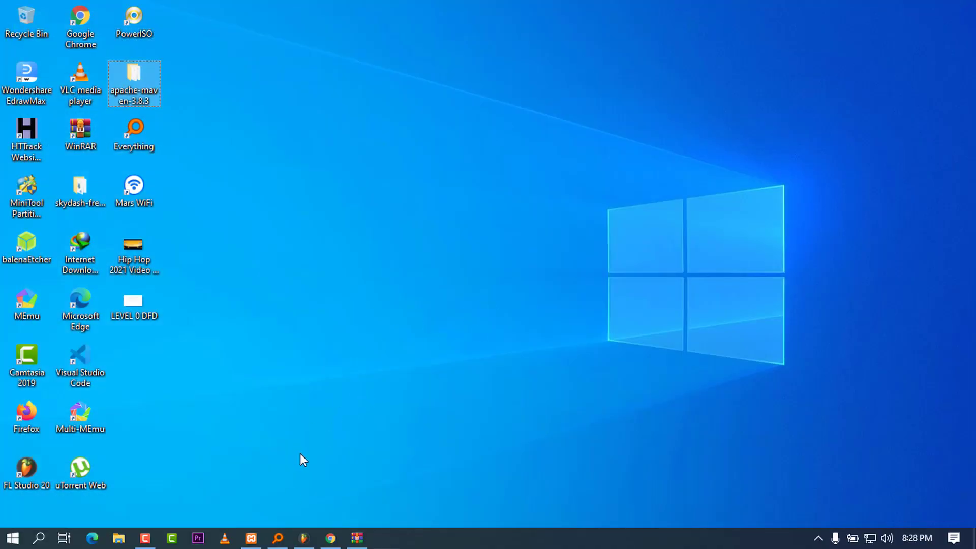
Step: Open a Command Prompt and run mvn -version to verify the Maven installation
key(super+r)
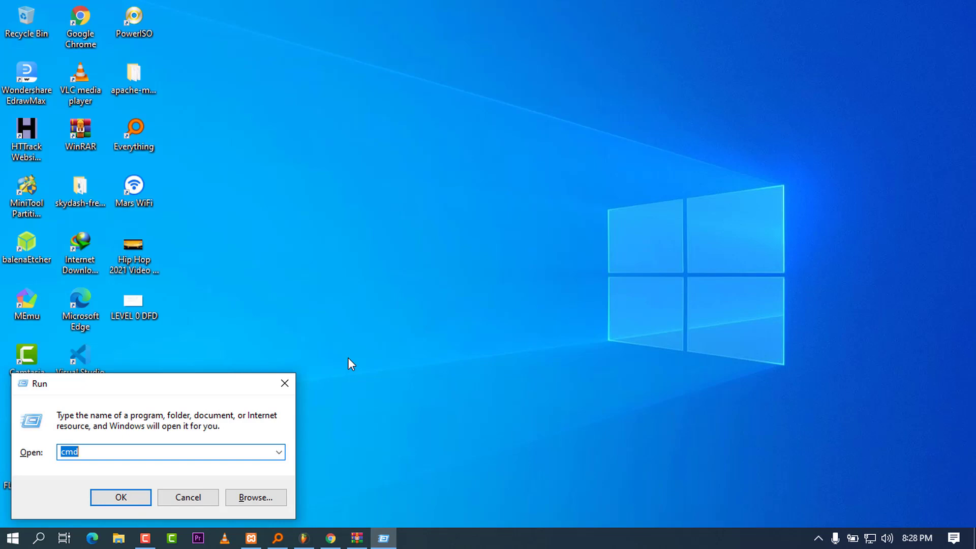
key(Return)
drag(501, 129, 520, 92)
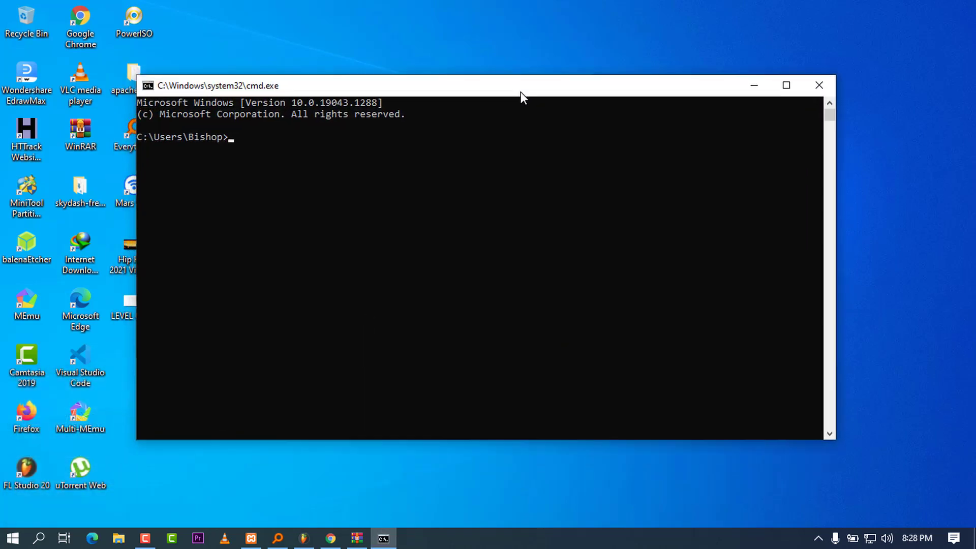
text(m)
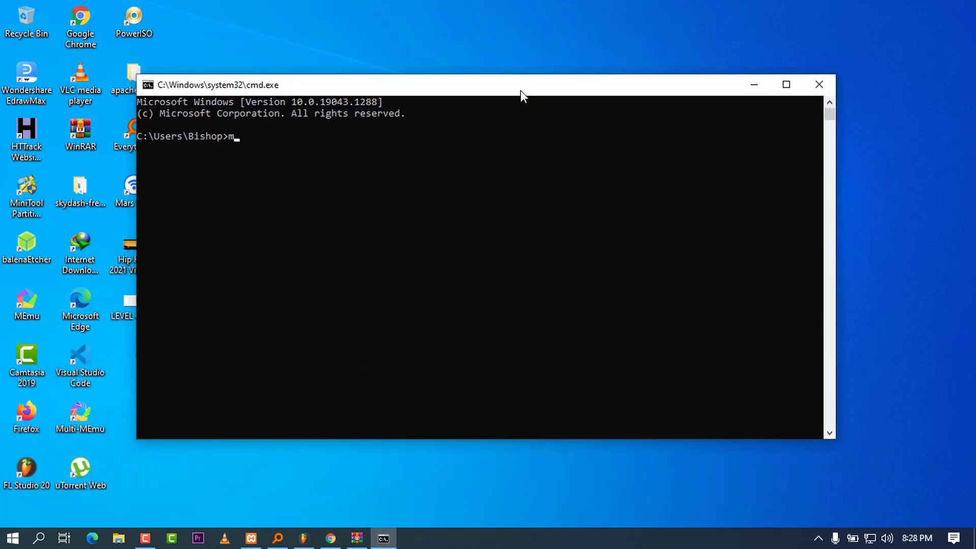
text(vn -version)
key(Return)
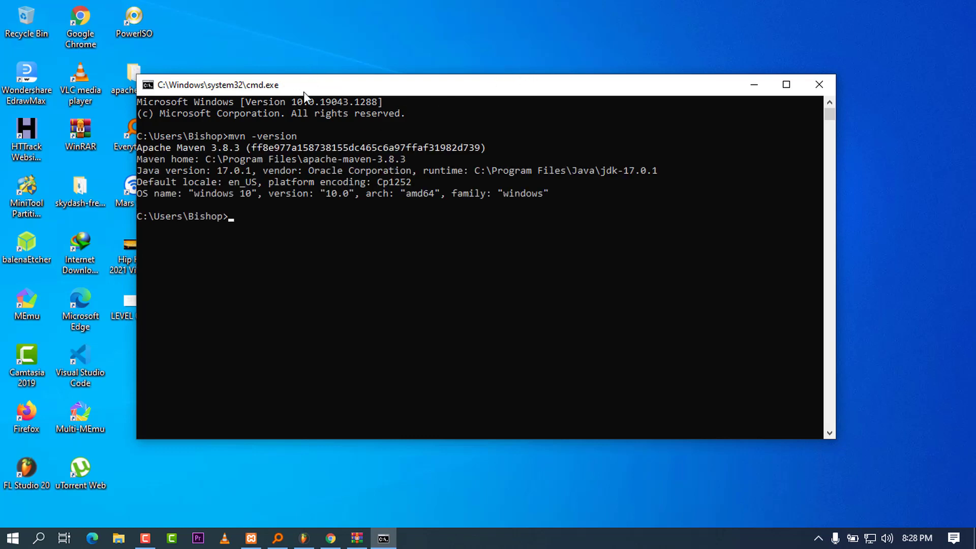
drag(279, 94, 310, 85)
mouse_move(168, 141)
mouse_down()
mouse_move(202, 141)
mouse_move(160, 137)
mouse_up()
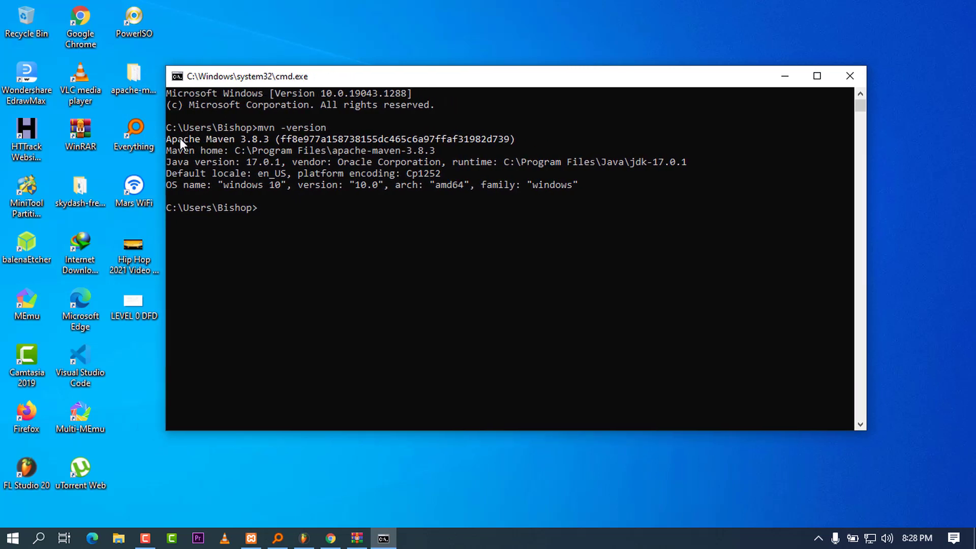
drag(169, 141, 379, 161)
click(391, 233)
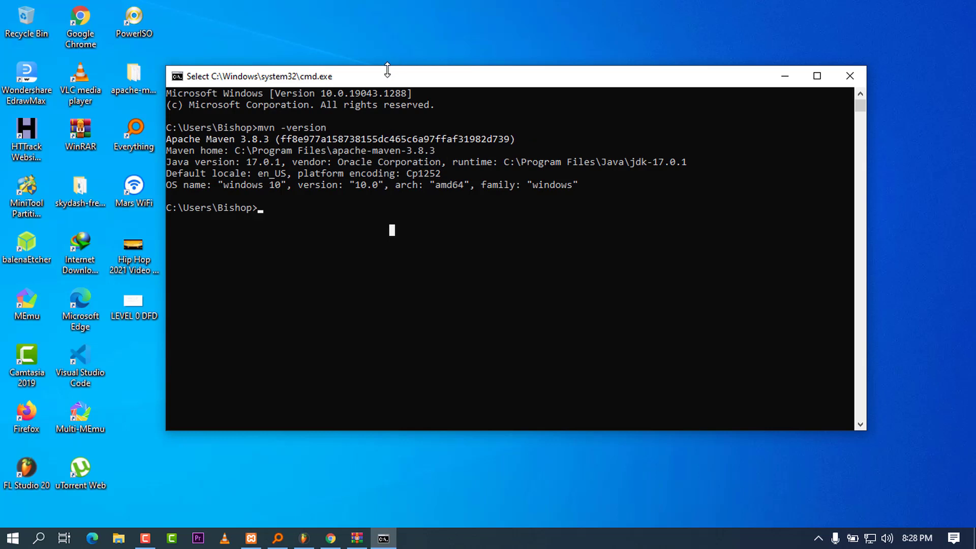
drag(389, 81, 395, 66)
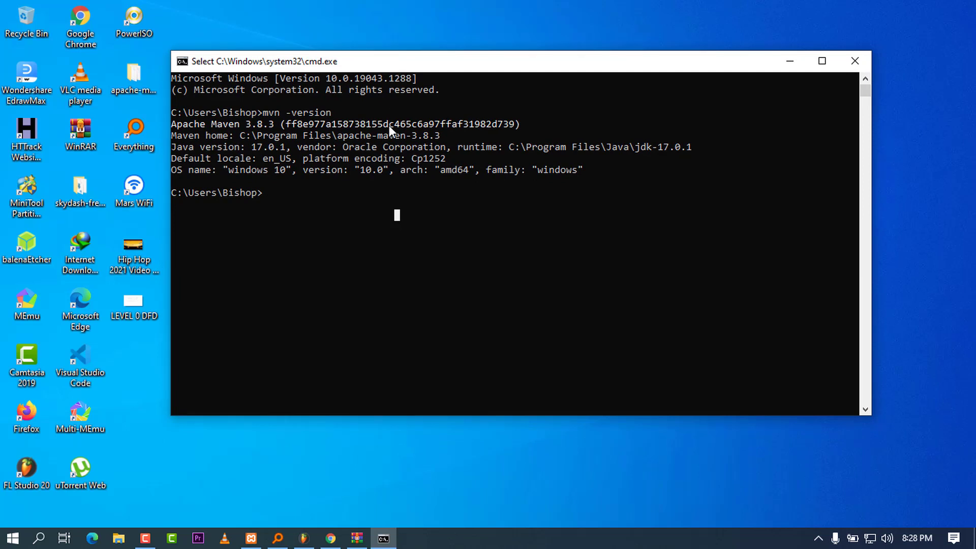